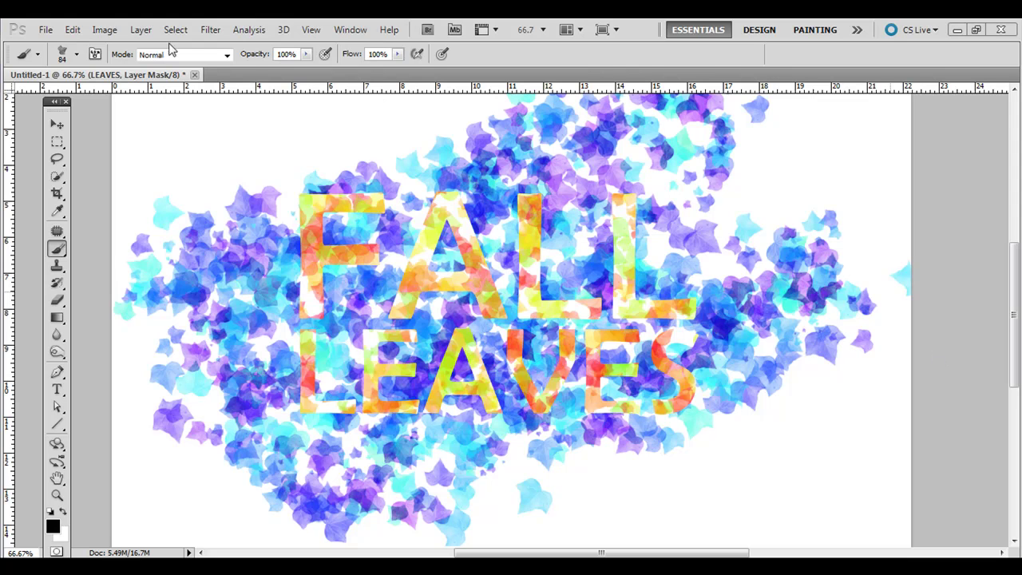
Step: Create a white 1600 × 1200 document from the Web preset and zoom to 100%
{"action": "left_click", "coordinate": [45, 29]}
{"action": "left_click", "coordinate": [49, 39]}
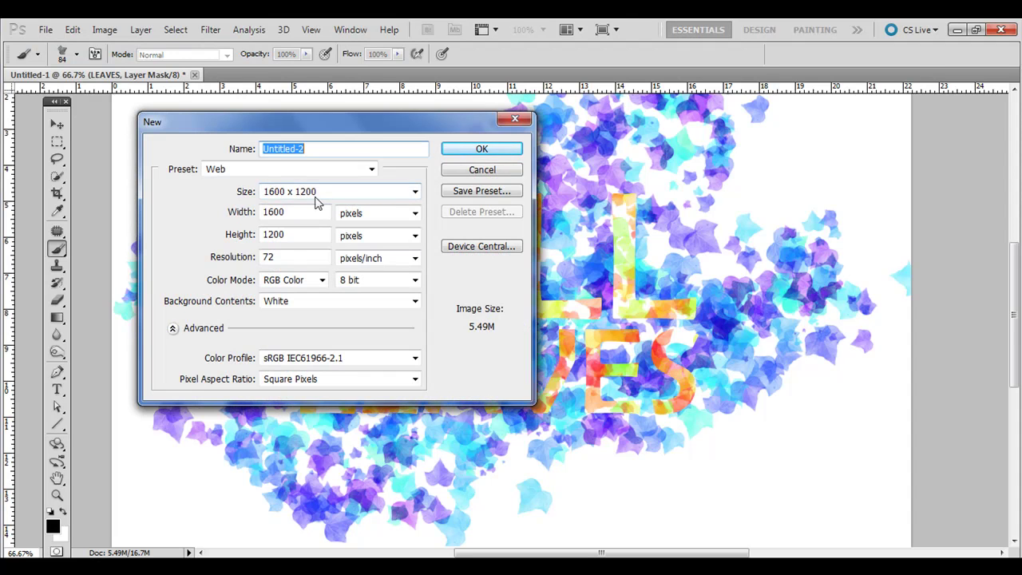
{"action": "left_click", "coordinate": [481, 149]}
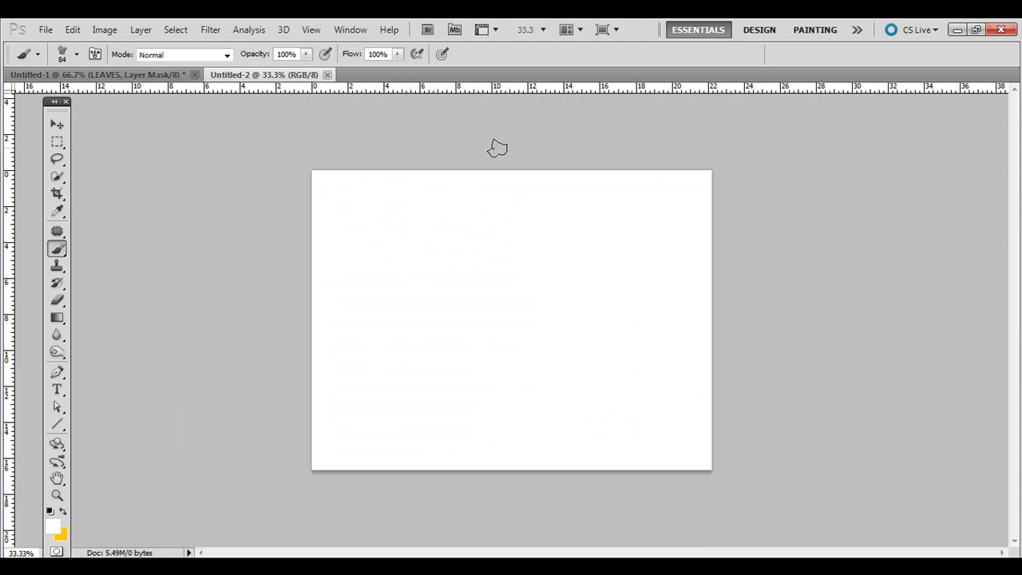
{"action": "key", "text": "ctrl+plus"}
{"action": "key", "text": "ctrl+plus"}
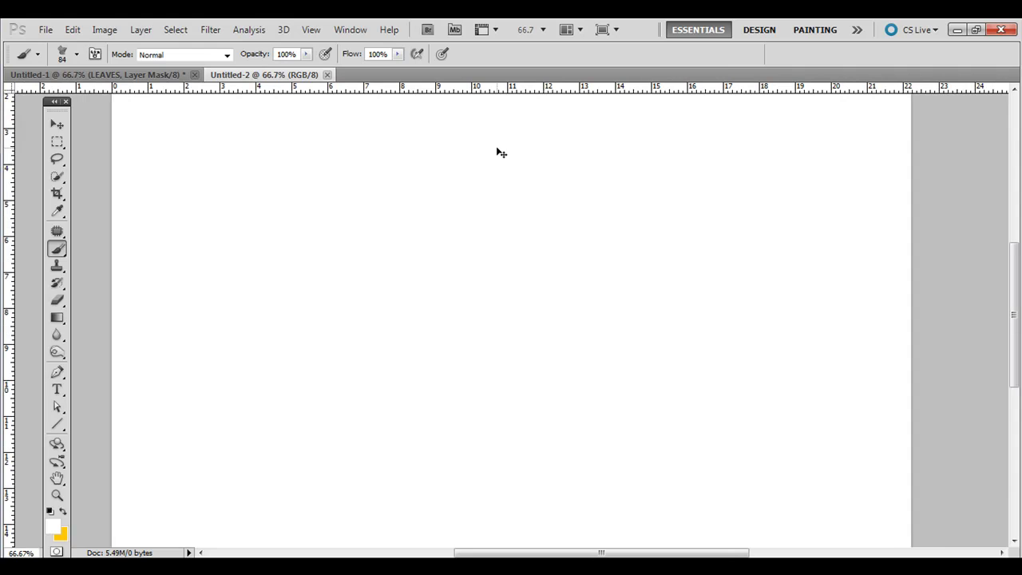
{"action": "key", "text": "ctrl+plus"}
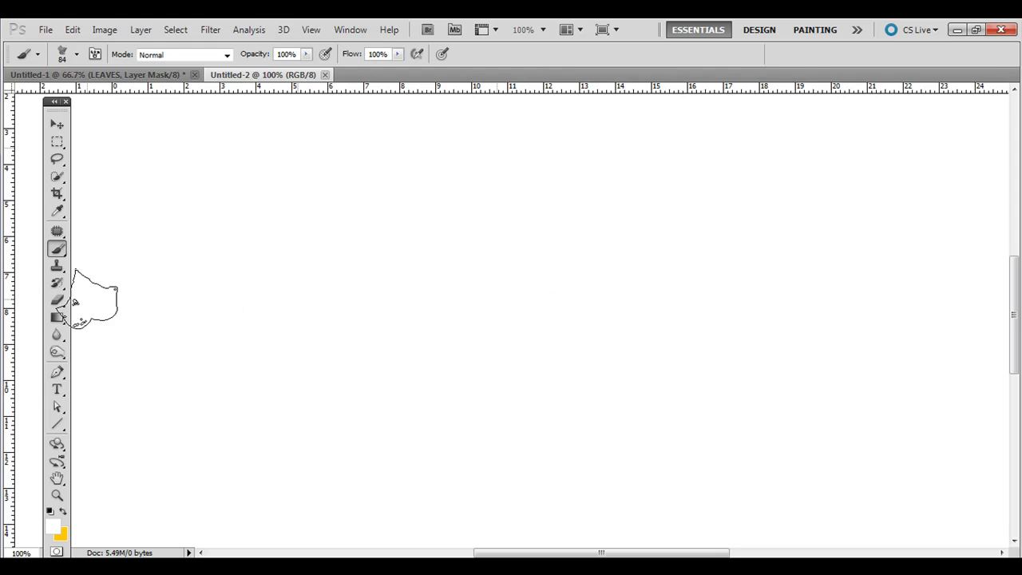
{"action": "right_click", "coordinate": [61, 252]}
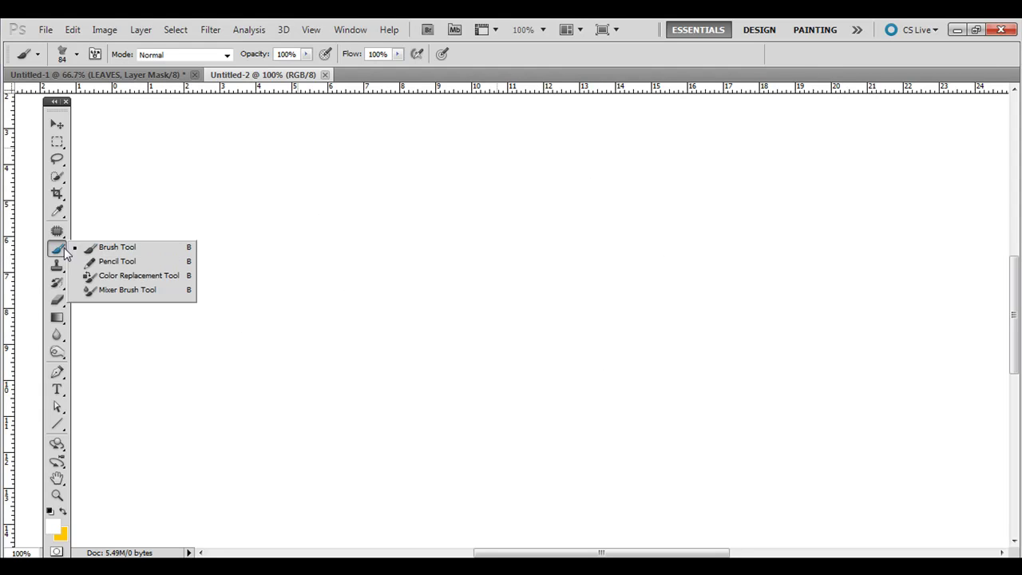
{"action": "left_click", "coordinate": [83, 249]}
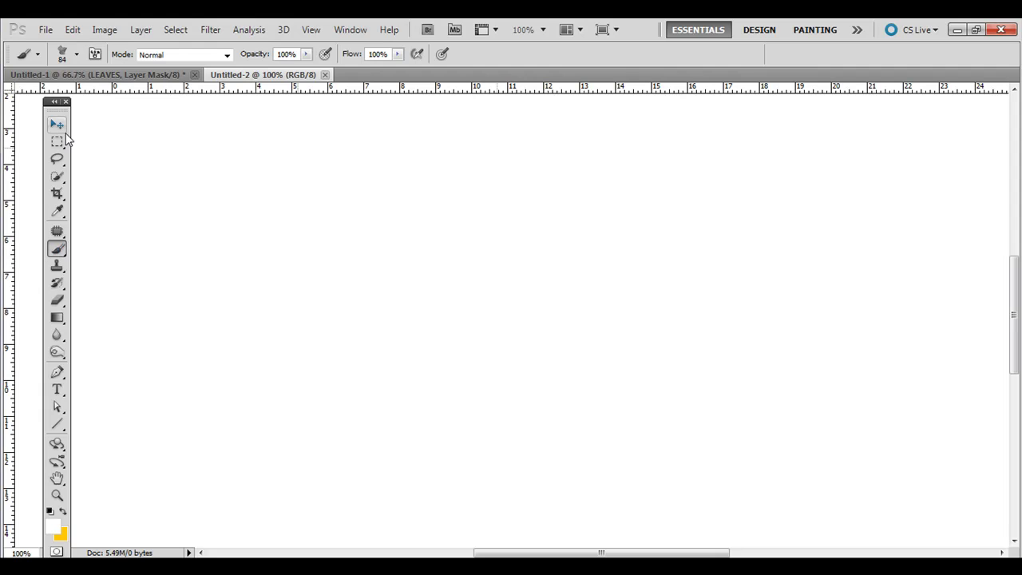
{"action": "left_click", "coordinate": [78, 55]}
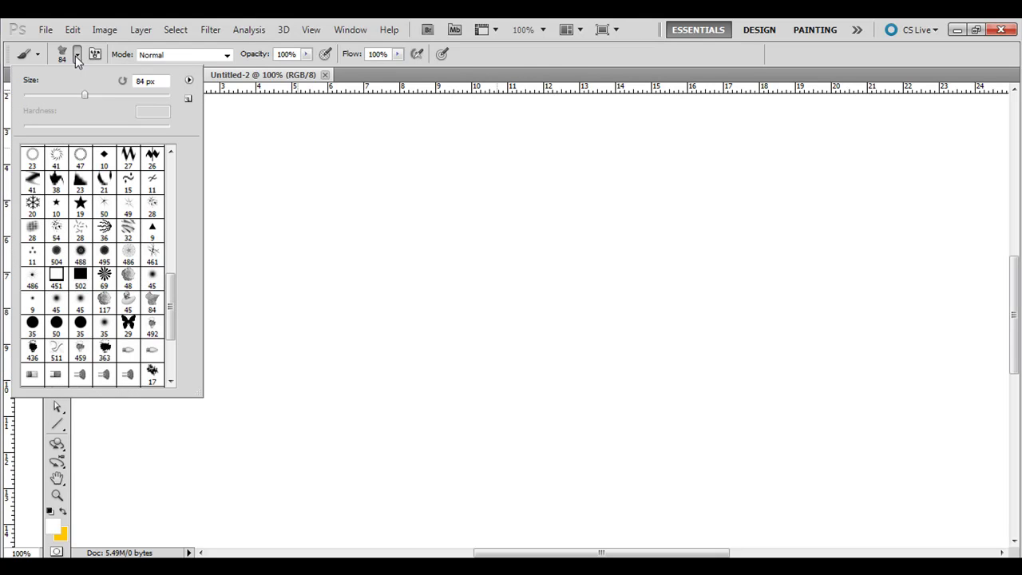
{"action": "left_click", "coordinate": [345, 31]}
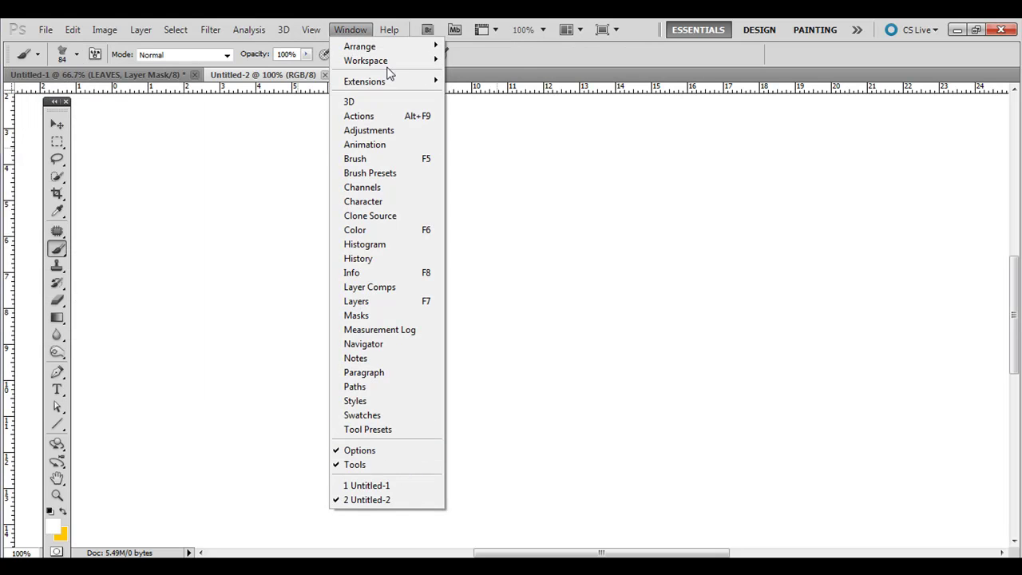
{"action": "left_click", "coordinate": [348, 30]}
{"action": "left_click", "coordinate": [76, 54]}
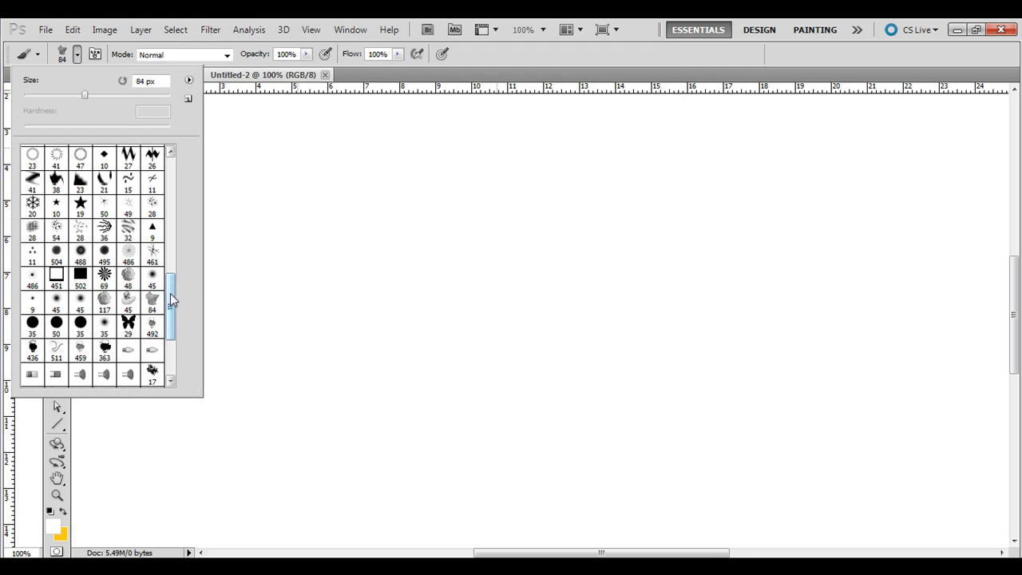
{"action": "mouse_move", "coordinate": [169, 293]}
{"action": "left_mouse_down"}
{"action": "mouse_move", "coordinate": [170, 165]}
{"action": "mouse_move", "coordinate": [173, 301]}
{"action": "left_mouse_up"}
{"action": "left_click", "coordinate": [188, 80]}
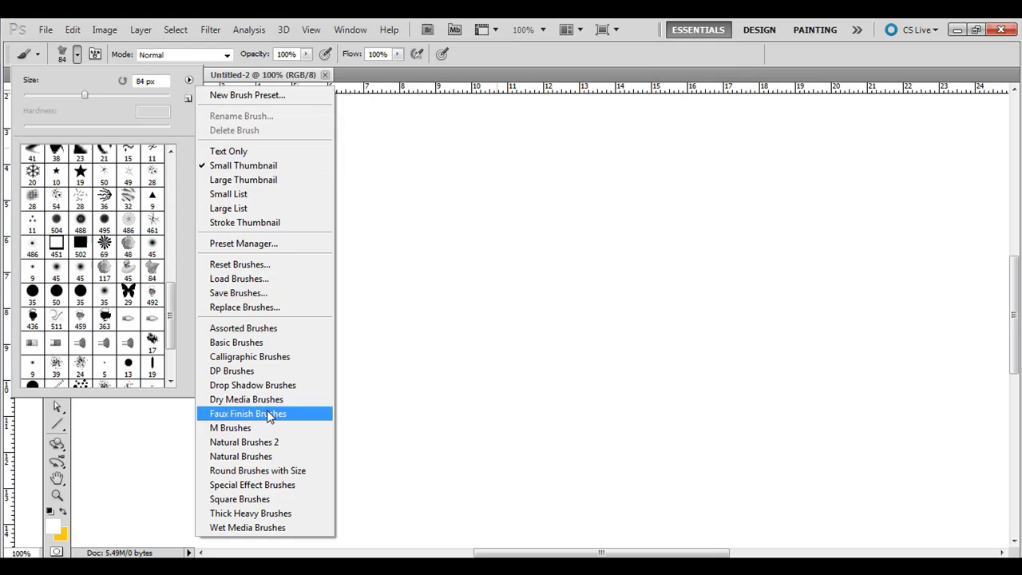
{"action": "left_click", "coordinate": [171, 299]}
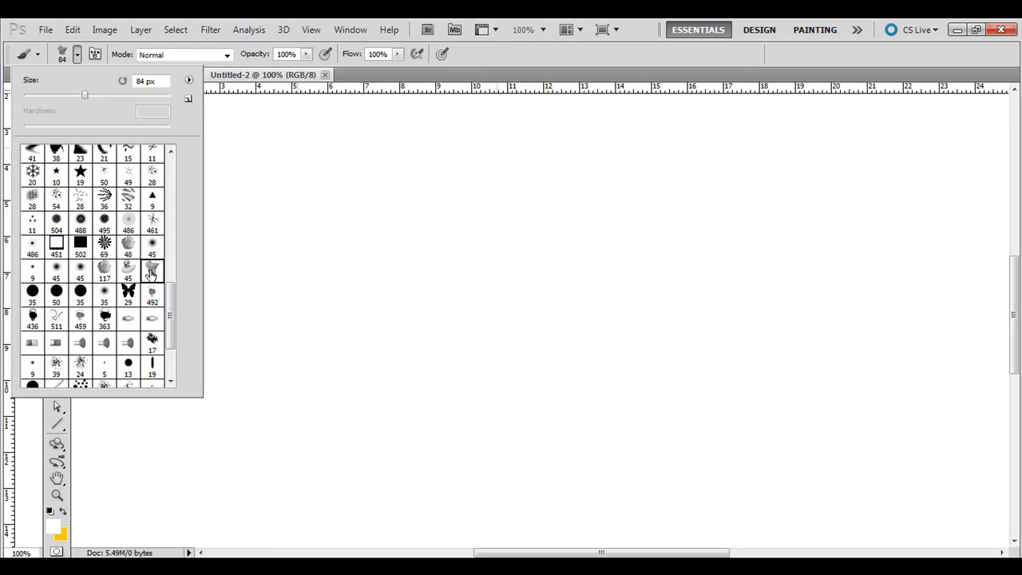
{"action": "left_click", "coordinate": [188, 81]}
{"action": "left_click", "coordinate": [188, 83]}
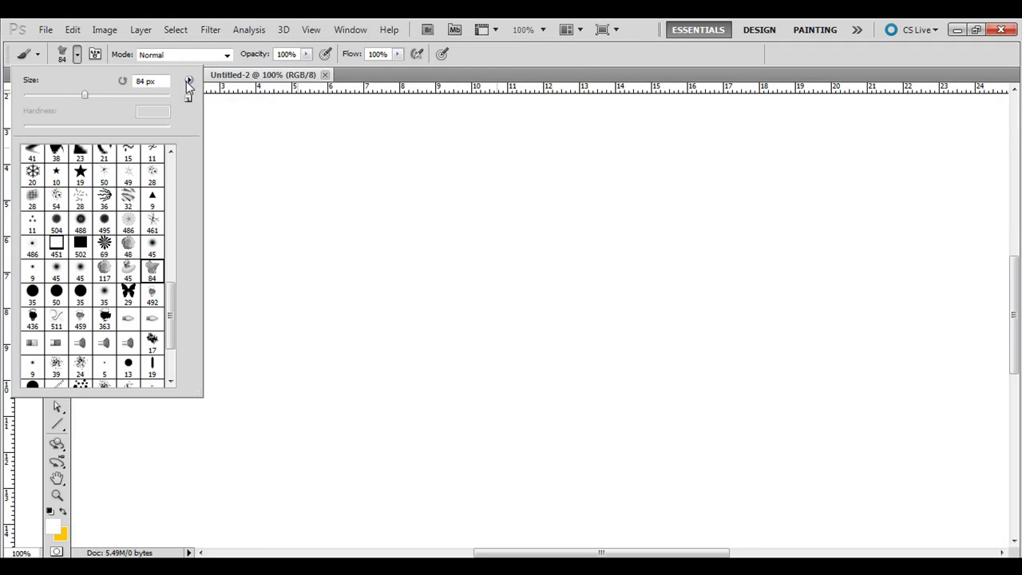
{"action": "left_click", "coordinate": [75, 59]}
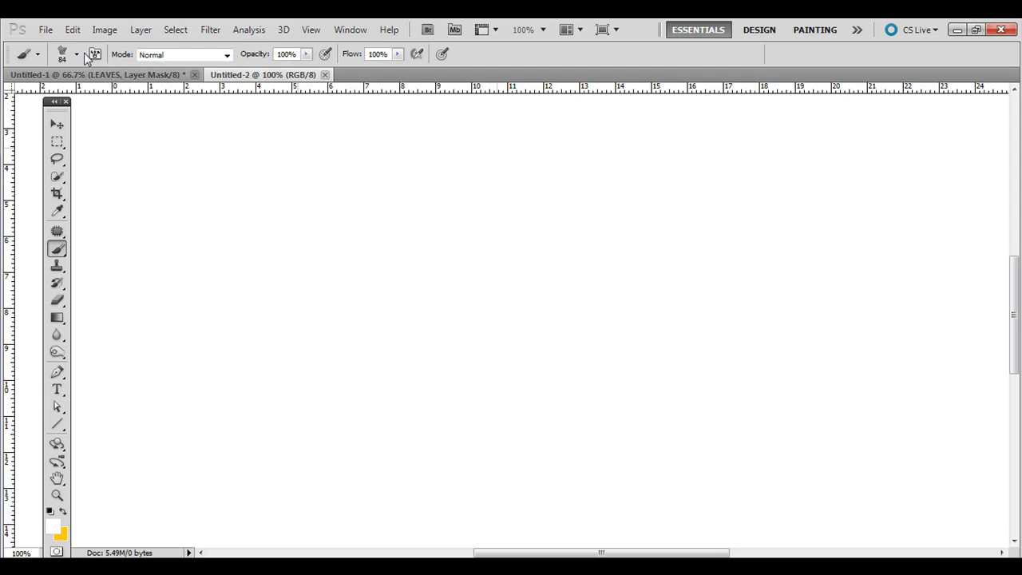
Step: Make yellow the foreground colour, paint test leaf strokes, then undo them all
{"action": "left_click", "coordinate": [62, 511]}
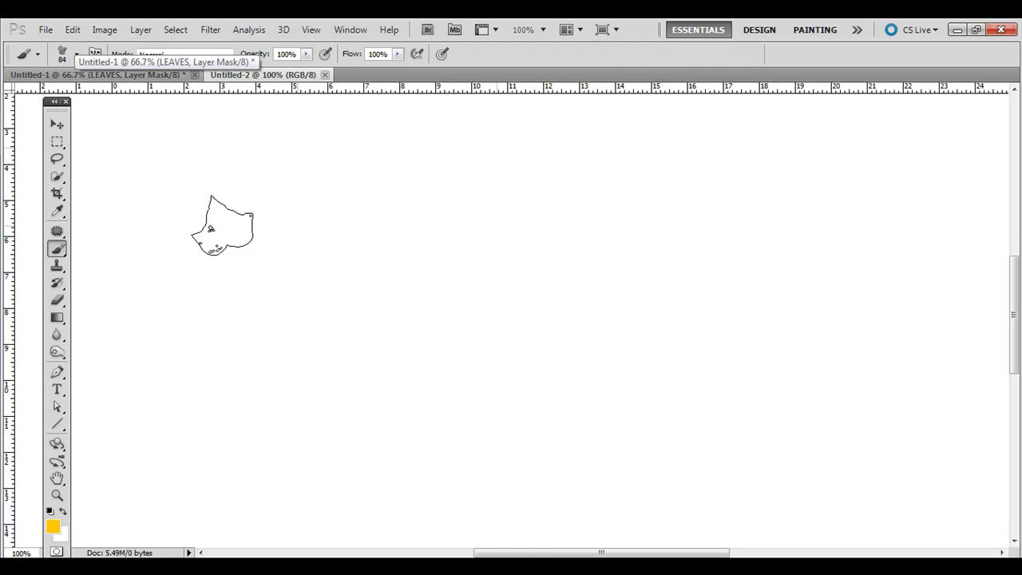
{"action": "mouse_move", "coordinate": [210, 229]}
{"action": "left_mouse_down"}
{"action": "mouse_move", "coordinate": [464, 257]}
{"action": "mouse_move", "coordinate": [646, 311]}
{"action": "left_mouse_up"}
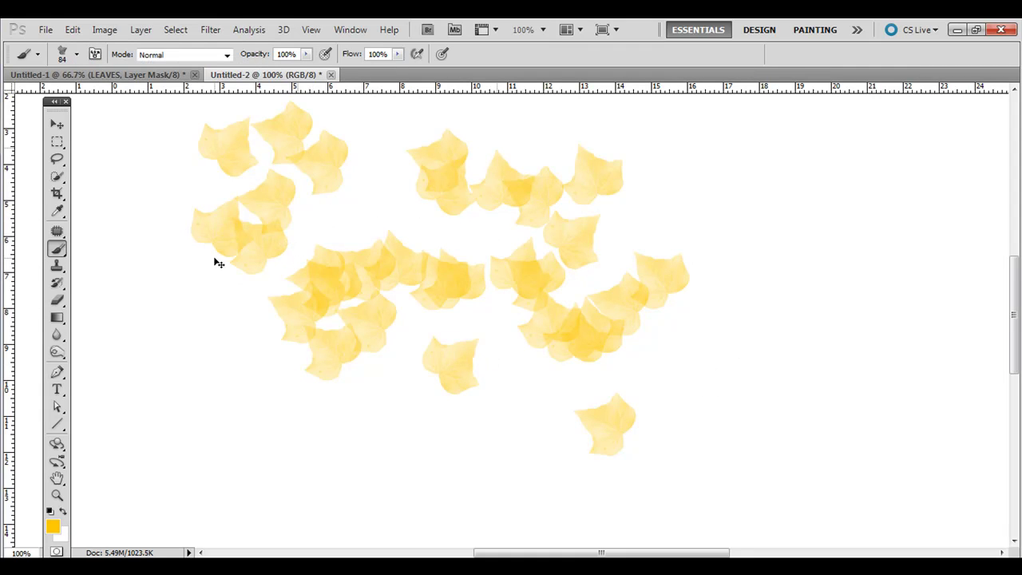
{"action": "key", "text": "ctrl+z"}
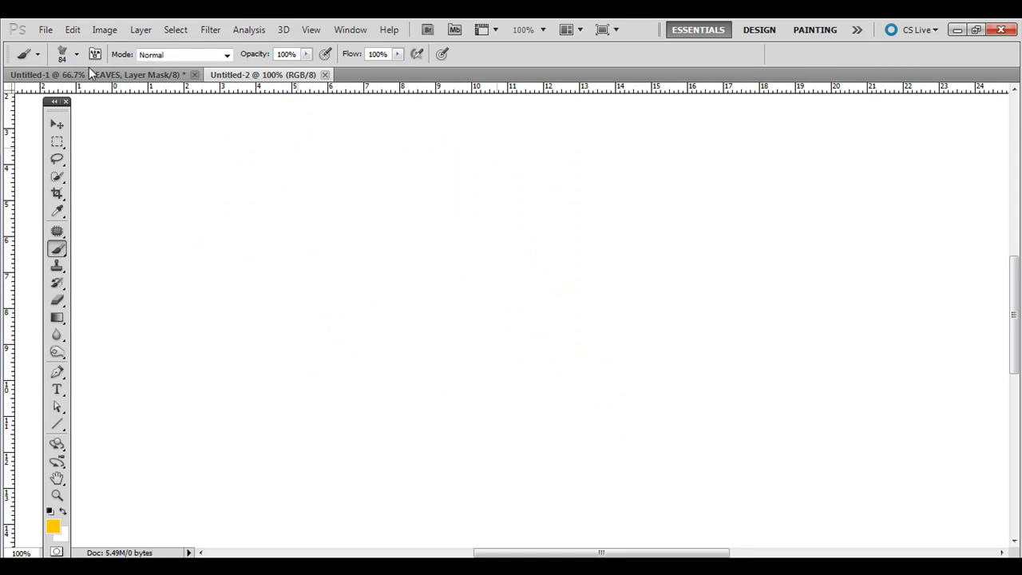
{"action": "left_click", "coordinate": [178, 249]}
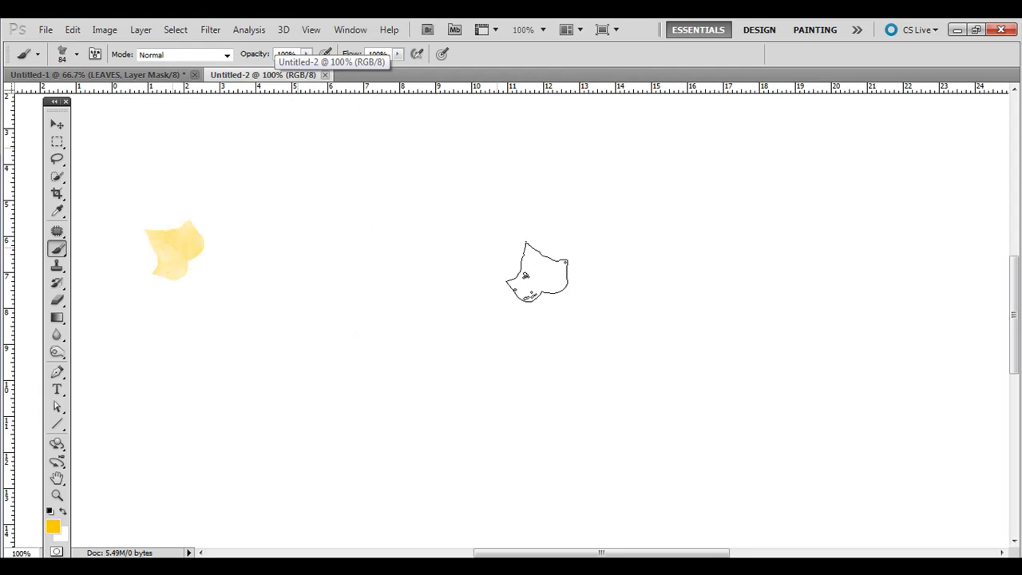
{"action": "left_click_drag", "start_coordinate": [191, 255], "coordinate": [708, 338]}
{"action": "key", "text": "ctrl+z"}
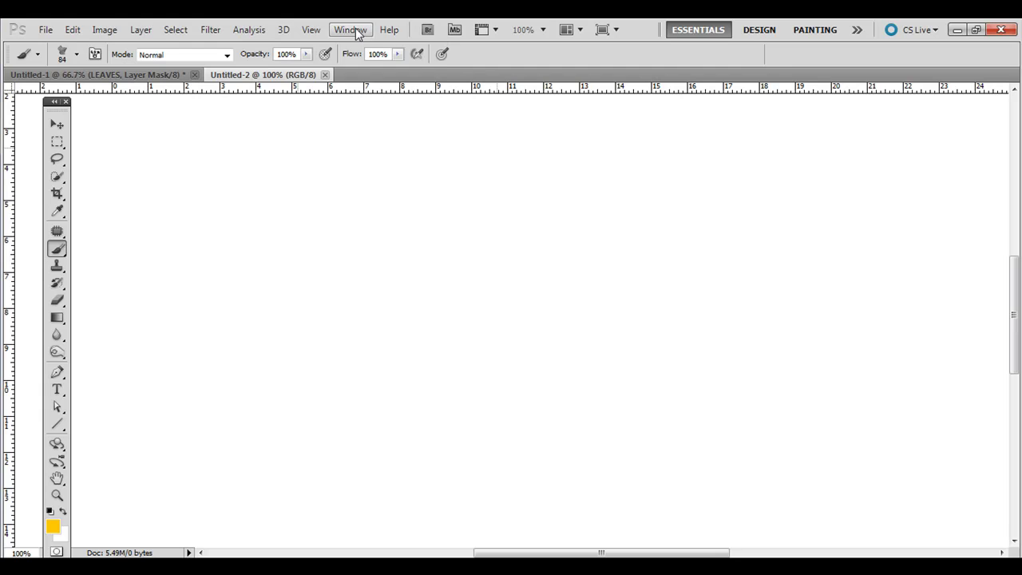
Step: In the Brush panel, add Shape Dynamics with size jitter and fully random angle jitter
{"action": "left_click", "coordinate": [356, 29]}
{"action": "left_click", "coordinate": [362, 159]}
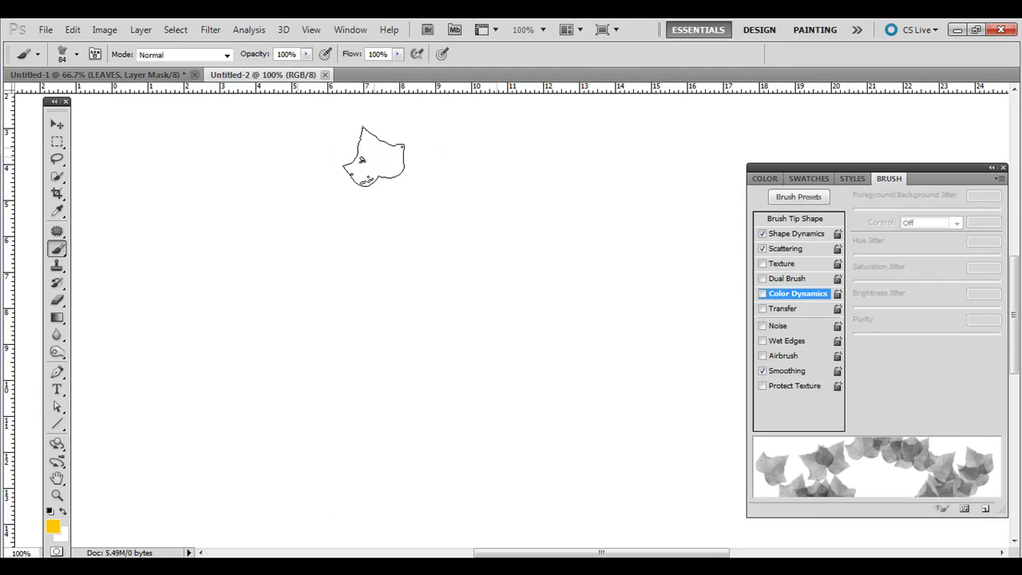
{"action": "mouse_move", "coordinate": [806, 168]}
{"action": "left_mouse_down"}
{"action": "mouse_move", "coordinate": [561, 179]}
{"action": "mouse_move", "coordinate": [549, 157]}
{"action": "left_mouse_up"}
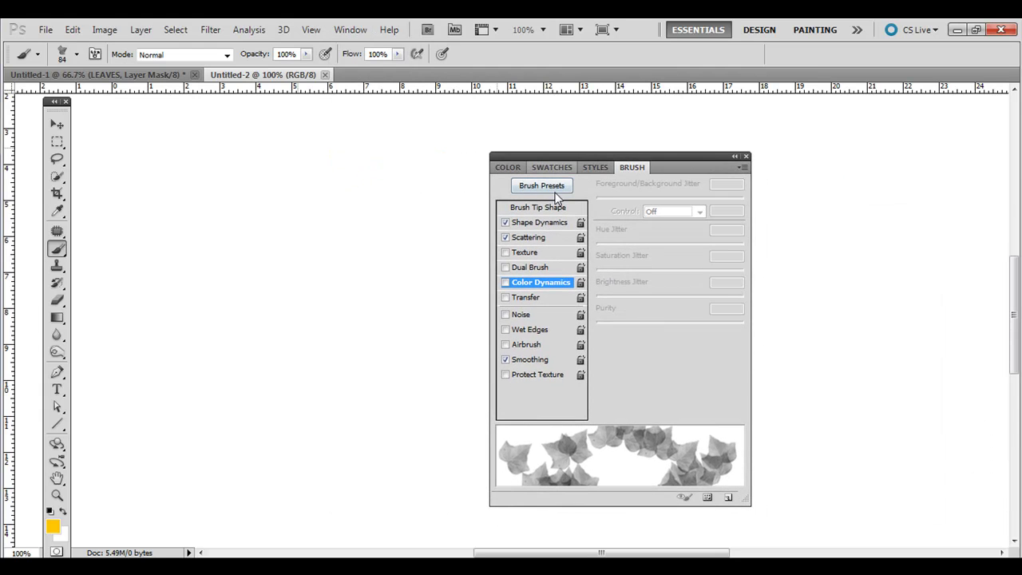
{"action": "left_click", "coordinate": [544, 224]}
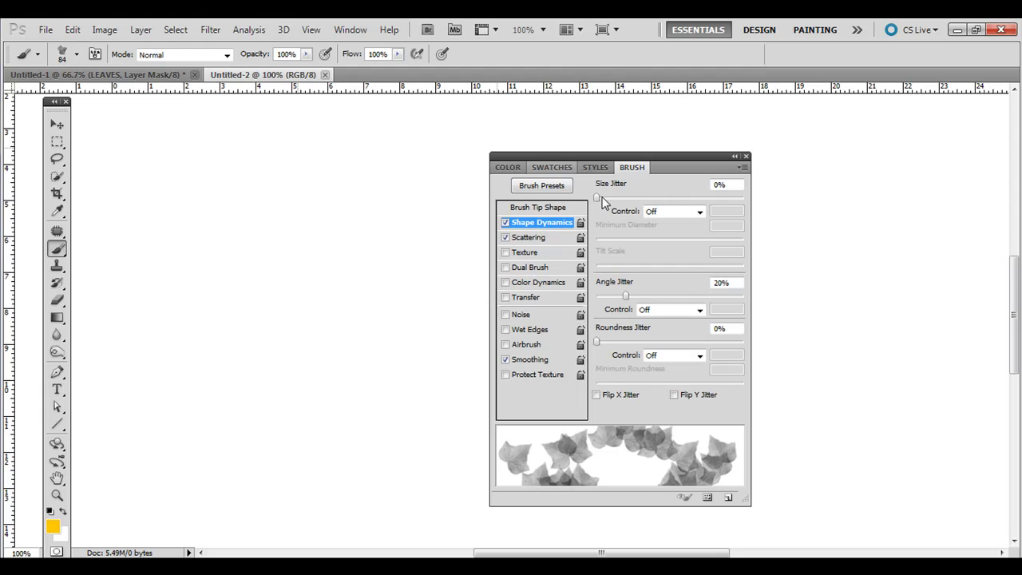
{"action": "left_click_drag", "start_coordinate": [601, 198], "coordinate": [764, 201]}
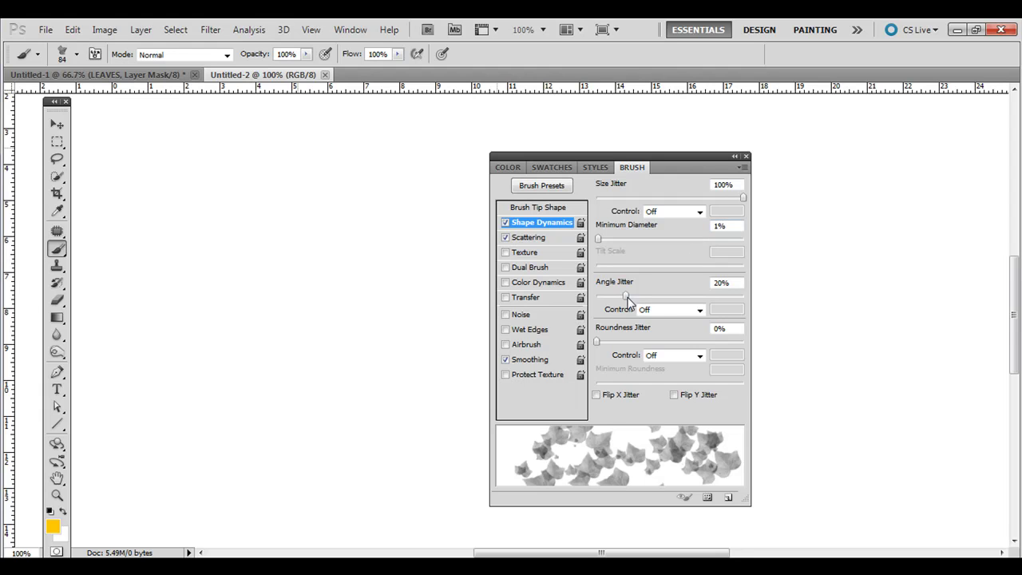
{"action": "left_click_drag", "start_coordinate": [626, 297], "coordinate": [803, 302]}
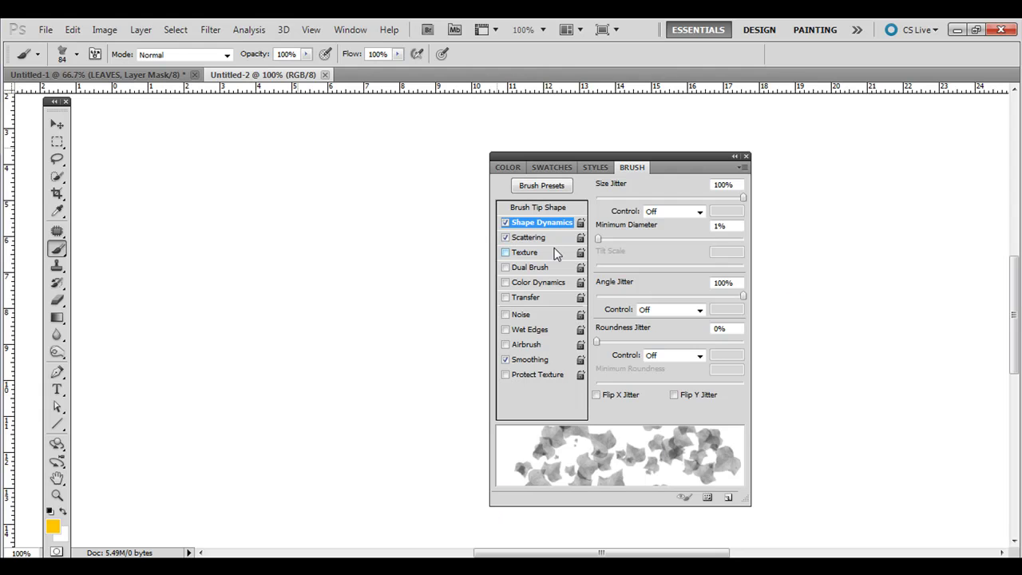
Step: Set leaf Scattering to 281% and enable Color Dynamics with 100% foreground/background and 31% hue jitter
{"action": "left_click", "coordinate": [535, 238]}
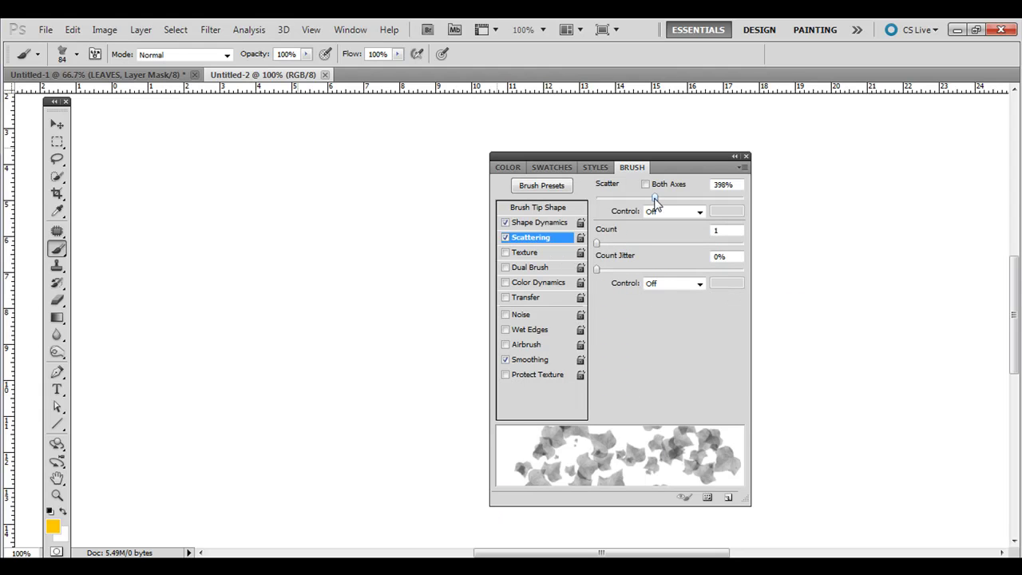
{"action": "left_click_drag", "start_coordinate": [655, 201], "coordinate": [597, 197]}
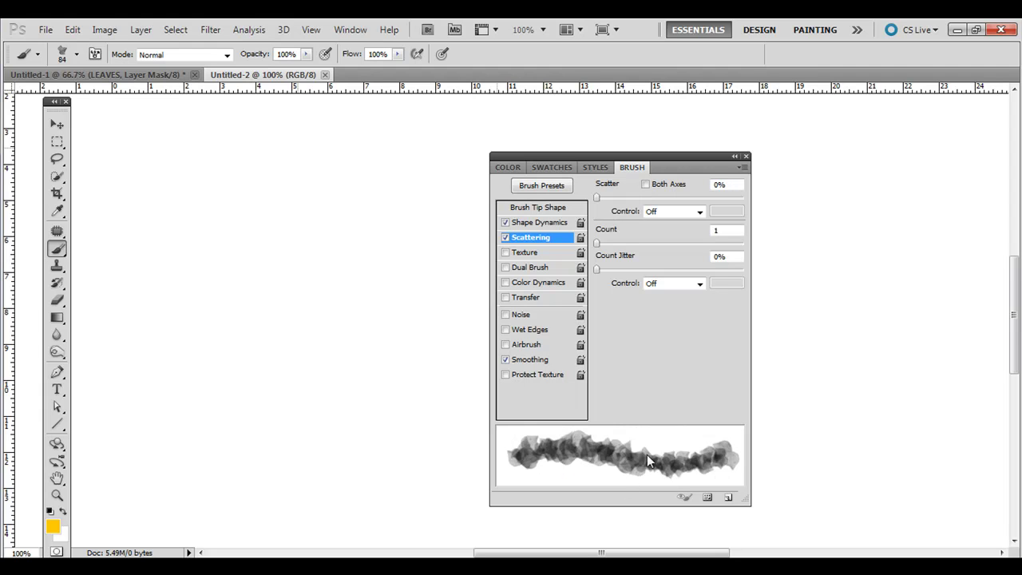
{"action": "mouse_move", "coordinate": [598, 198]}
{"action": "left_mouse_down"}
{"action": "mouse_move", "coordinate": [775, 205]}
{"action": "mouse_move", "coordinate": [615, 200]}
{"action": "mouse_move", "coordinate": [638, 205]}
{"action": "left_mouse_up"}
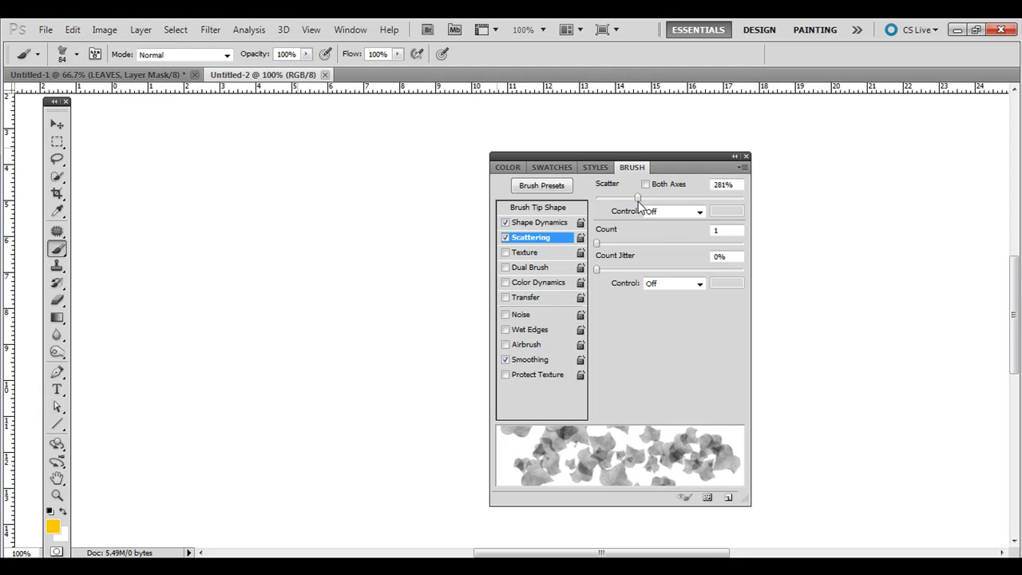
{"action": "left_click", "coordinate": [527, 283]}
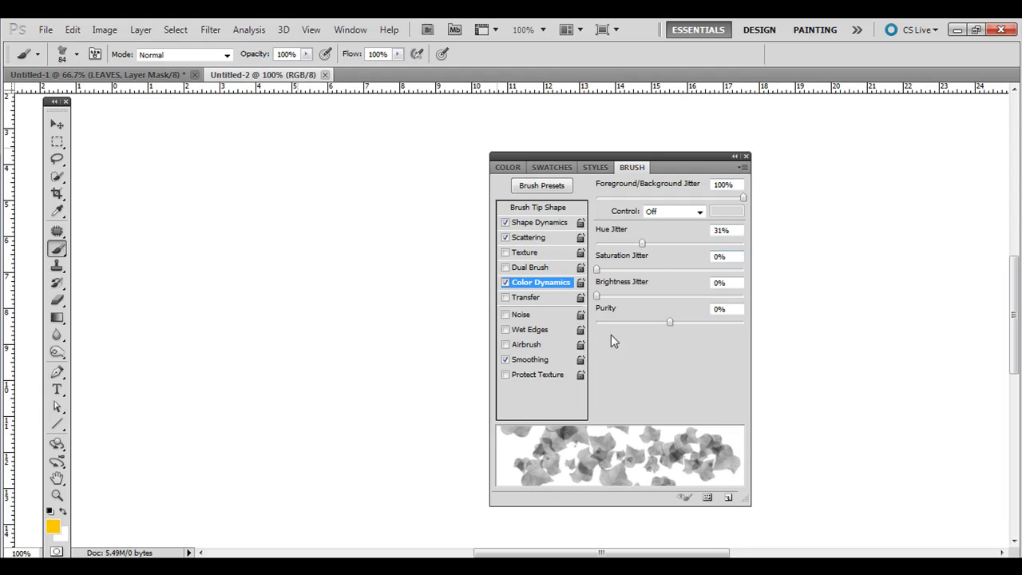
Step: Inspect the orange-yellow foreground colour in the Color Picker, leaving it unchanged
{"action": "left_click", "coordinate": [54, 526]}
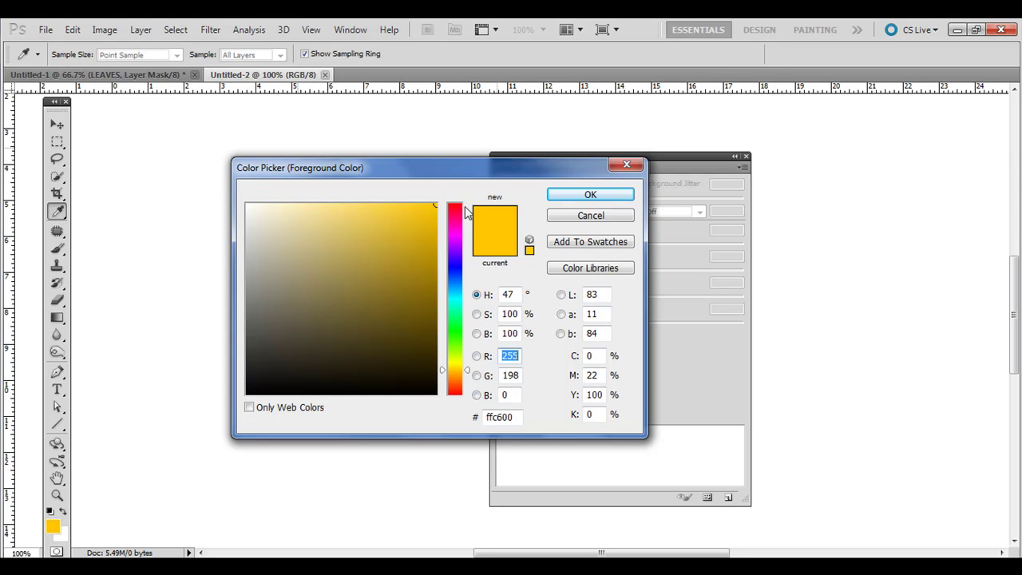
{"action": "left_click", "coordinate": [562, 217]}
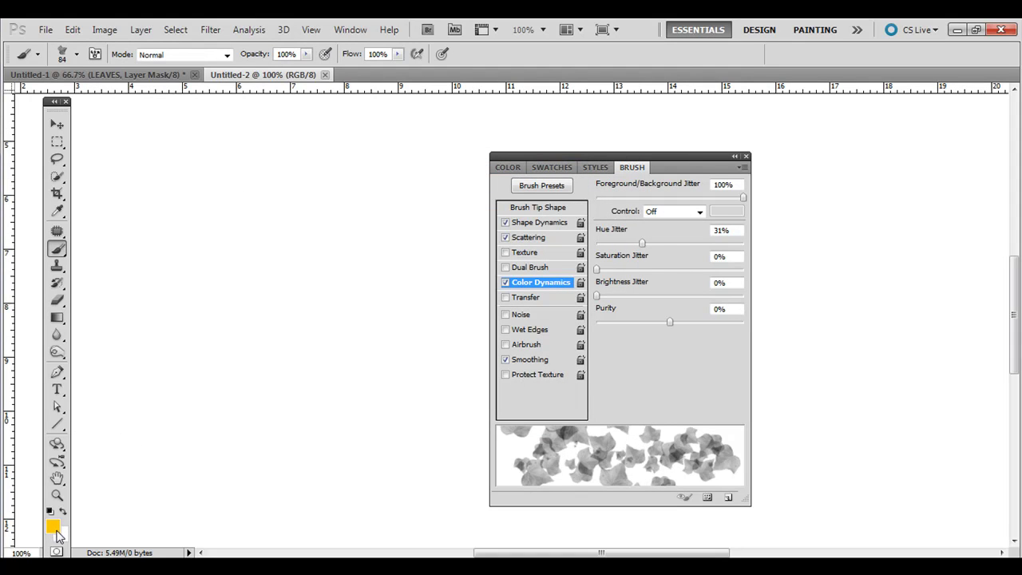
{"action": "left_click", "coordinate": [53, 527]}
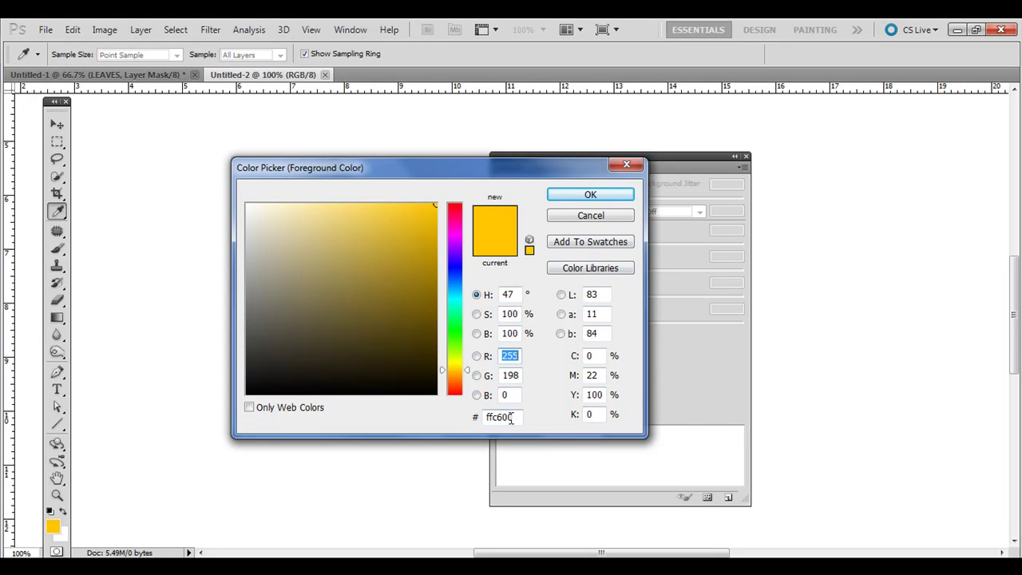
{"action": "left_click", "coordinate": [599, 219]}
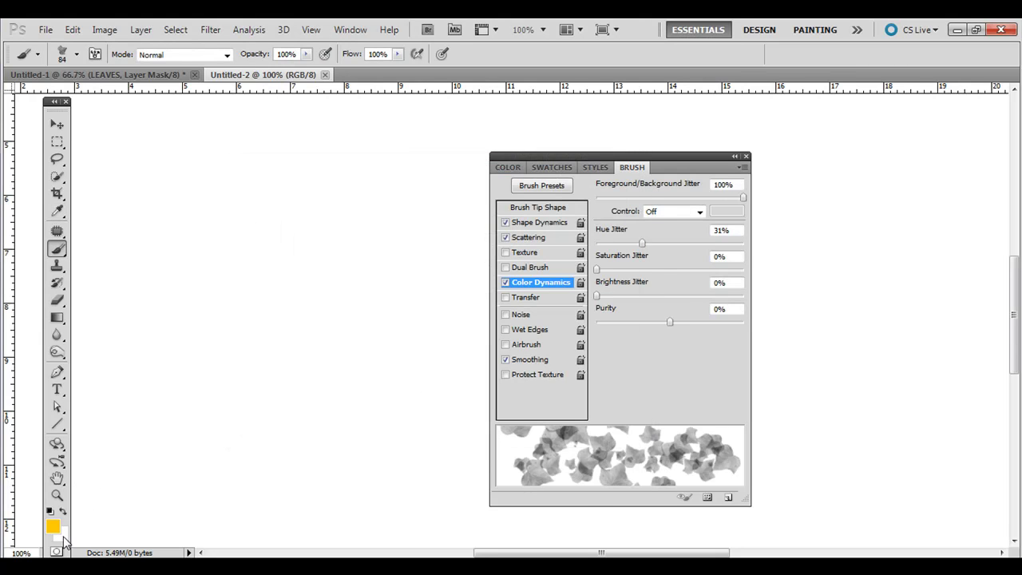
Step: Change the background colour from white to bright yellow fff116
{"action": "left_click", "coordinate": [63, 536]}
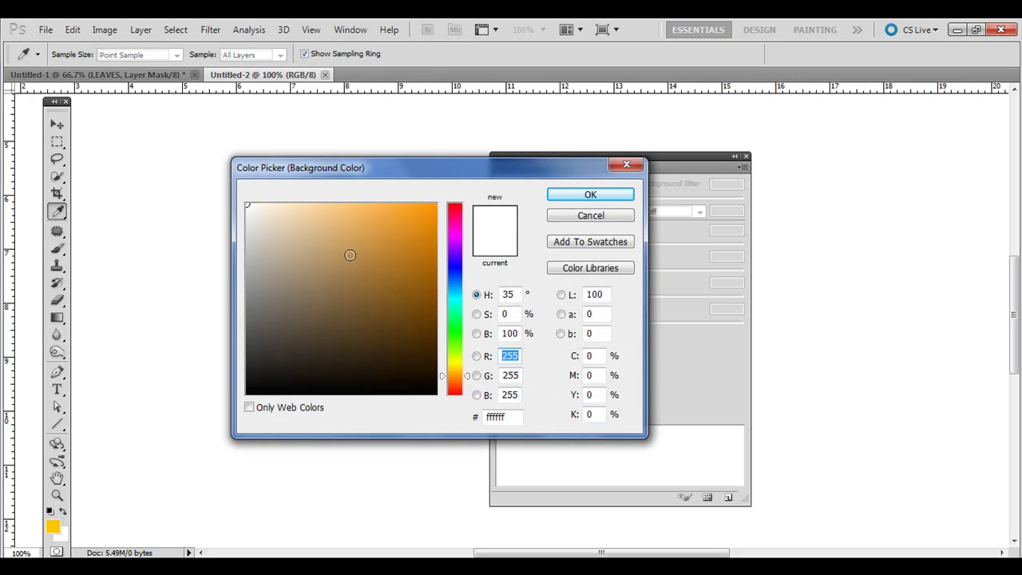
{"action": "left_click_drag", "start_coordinate": [460, 376], "coordinate": [457, 365]}
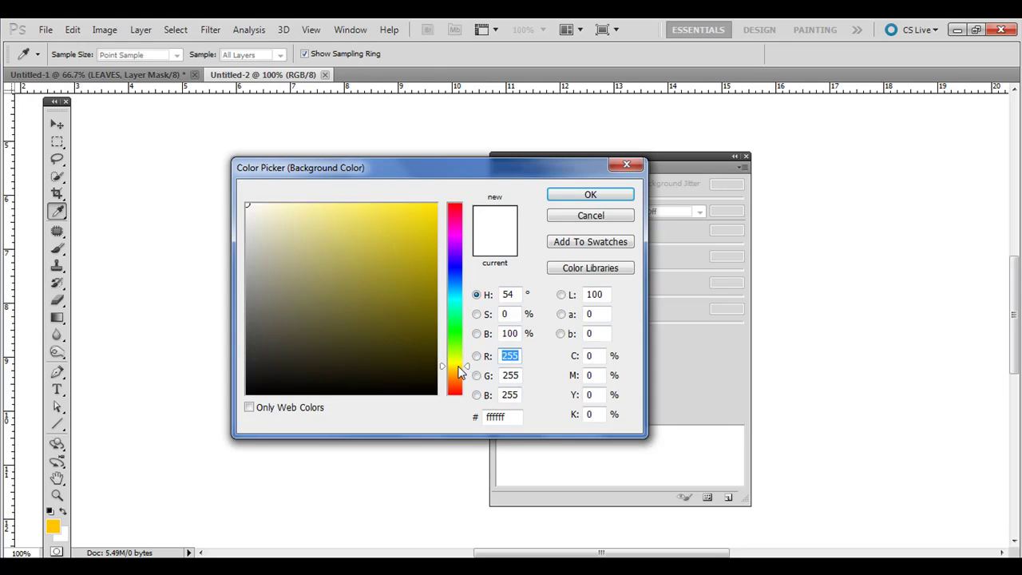
{"action": "left_click", "coordinate": [401, 269]}
{"action": "left_click_drag", "start_coordinate": [402, 269], "coordinate": [444, 189]}
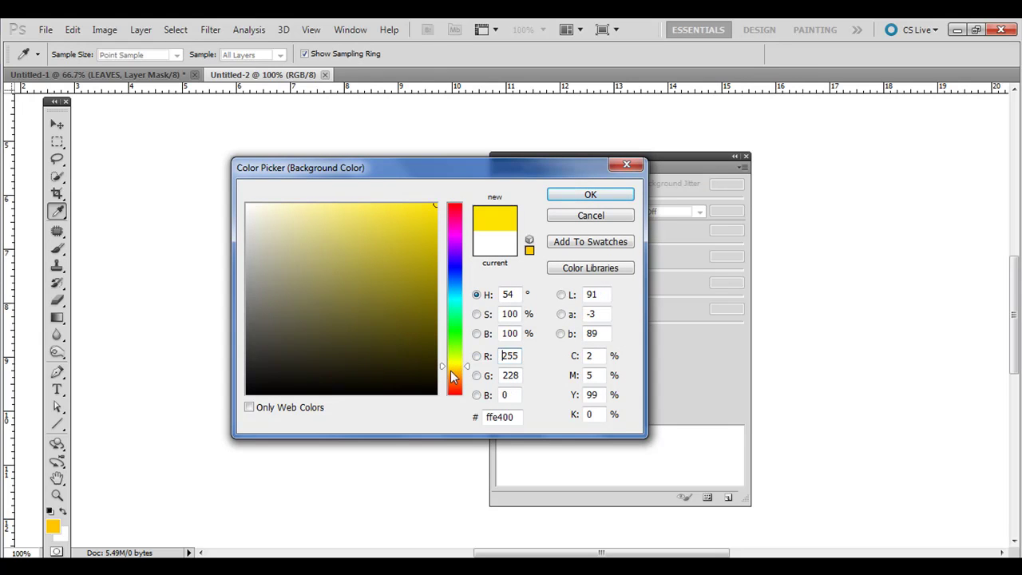
{"action": "left_click_drag", "start_coordinate": [453, 369], "coordinate": [453, 364]}
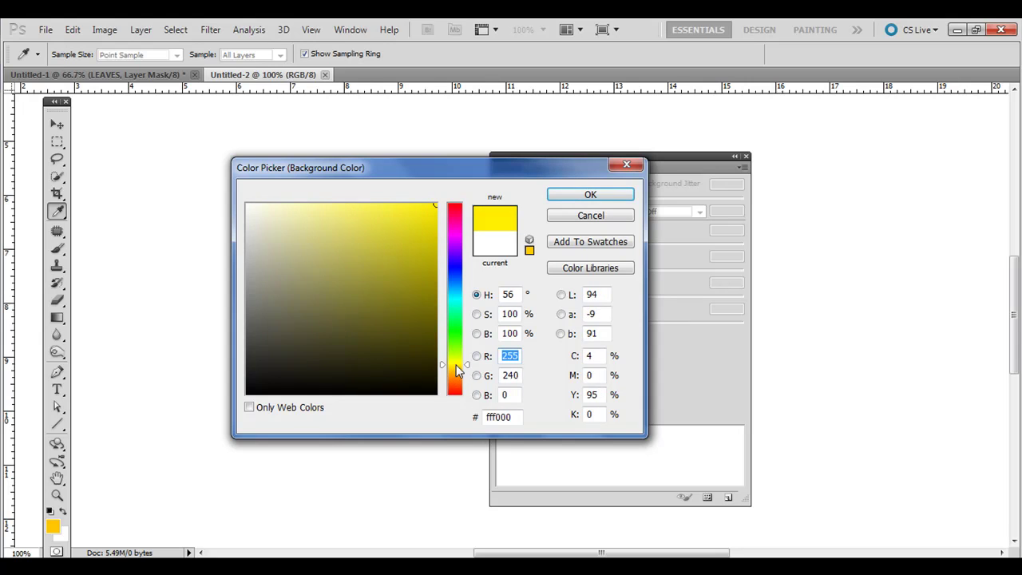
{"action": "left_click_drag", "start_coordinate": [412, 277], "coordinate": [413, 193]}
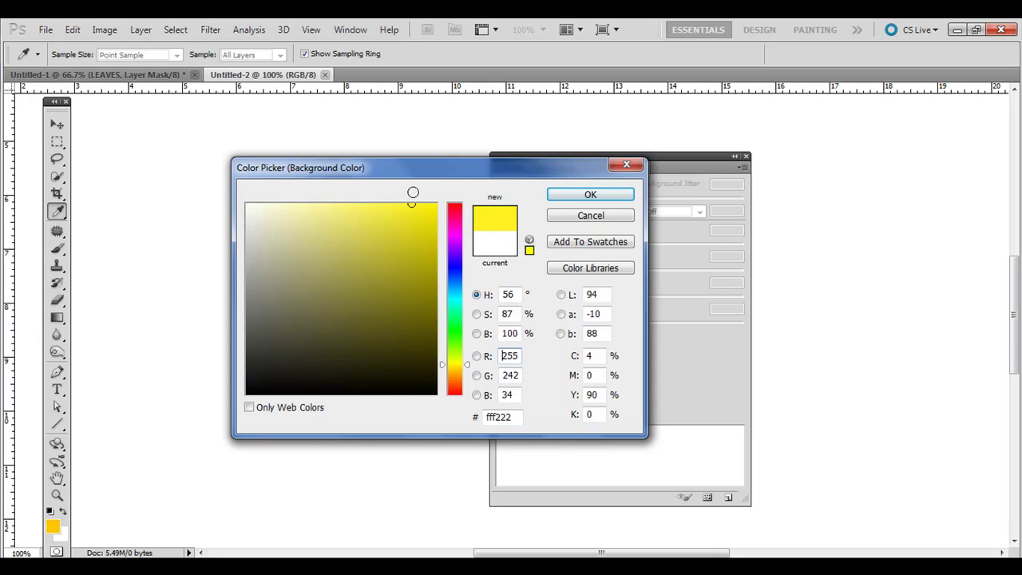
{"action": "left_click", "coordinate": [589, 194]}
{"action": "key", "text": "b"}
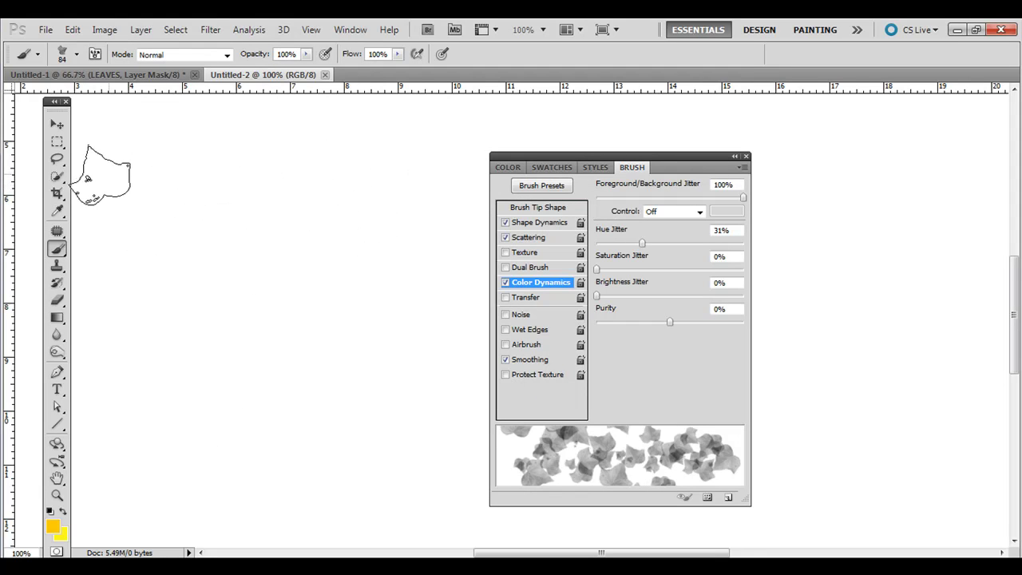
Step: Paint red, orange, yellow and green leaf strokes across the canvas, zooming to 66.7% to fill gaps
{"action": "mouse_move", "coordinate": [98, 171]}
{"action": "left_mouse_down"}
{"action": "mouse_move", "coordinate": [561, 152]}
{"action": "mouse_move", "coordinate": [789, 170]}
{"action": "mouse_move", "coordinate": [1003, 173]}
{"action": "left_mouse_up"}
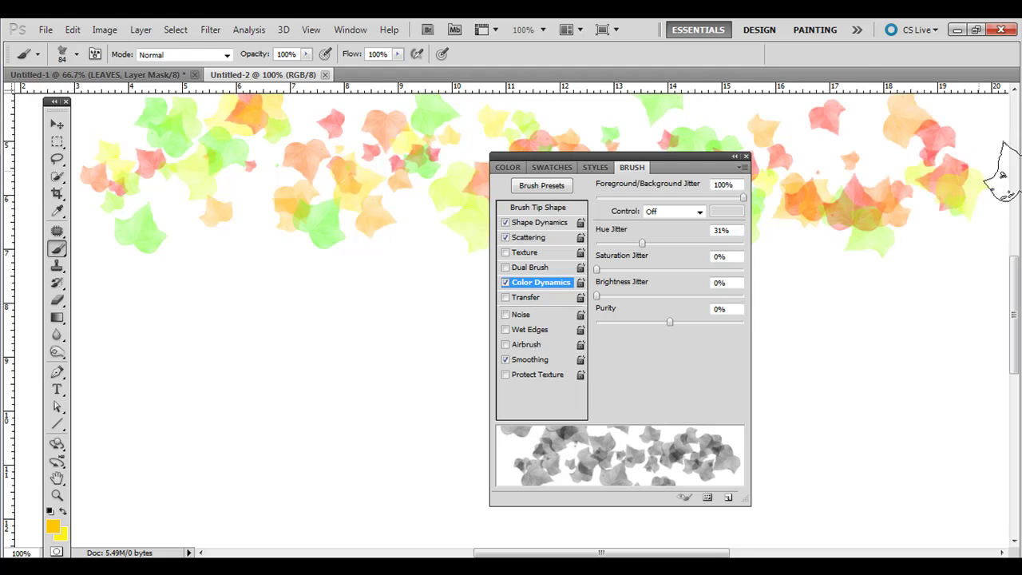
{"action": "left_click", "coordinate": [746, 157]}
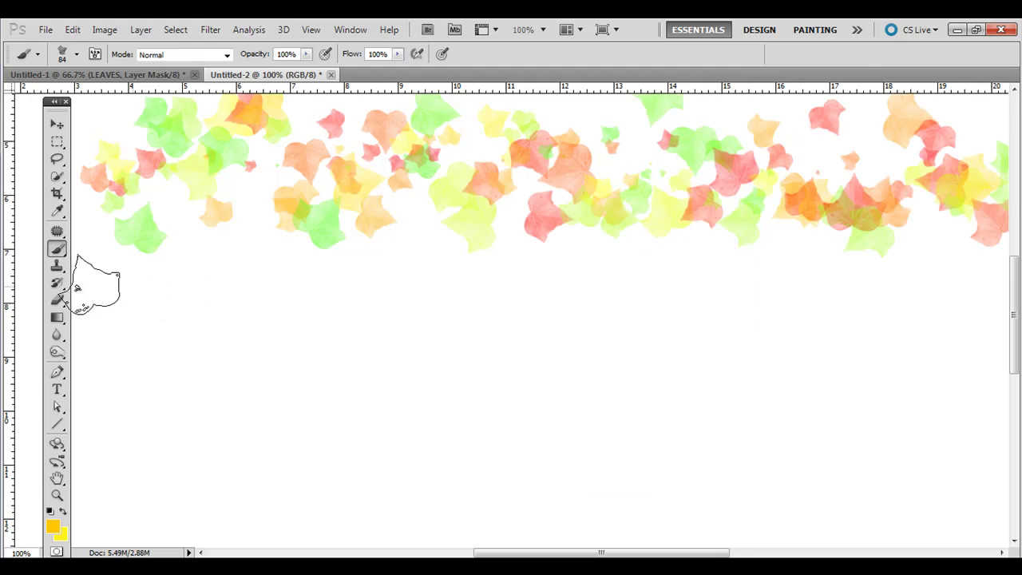
{"action": "mouse_move", "coordinate": [91, 285]}
{"action": "left_mouse_down"}
{"action": "mouse_move", "coordinate": [408, 324]}
{"action": "mouse_move", "coordinate": [886, 311]}
{"action": "mouse_move", "coordinate": [1011, 324]}
{"action": "mouse_move", "coordinate": [952, 468]}
{"action": "mouse_move", "coordinate": [72, 467]}
{"action": "mouse_move", "coordinate": [109, 439]}
{"action": "mouse_move", "coordinate": [180, 336]}
{"action": "mouse_move", "coordinate": [269, 396]}
{"action": "mouse_move", "coordinate": [262, 315]}
{"action": "mouse_move", "coordinate": [274, 220]}
{"action": "mouse_move", "coordinate": [369, 92]}
{"action": "mouse_move", "coordinate": [416, 289]}
{"action": "mouse_move", "coordinate": [441, 307]}
{"action": "left_mouse_up"}
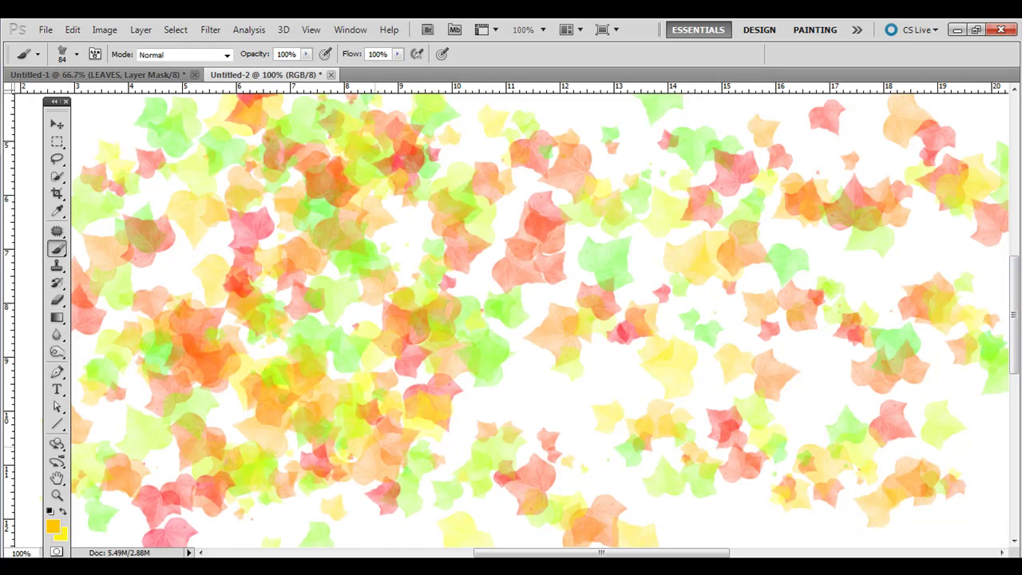
{"action": "mouse_move", "coordinate": [524, 396]}
{"action": "left_mouse_down"}
{"action": "mouse_move", "coordinate": [655, 479]}
{"action": "mouse_move", "coordinate": [791, 519]}
{"action": "mouse_move", "coordinate": [978, 487]}
{"action": "left_mouse_up"}
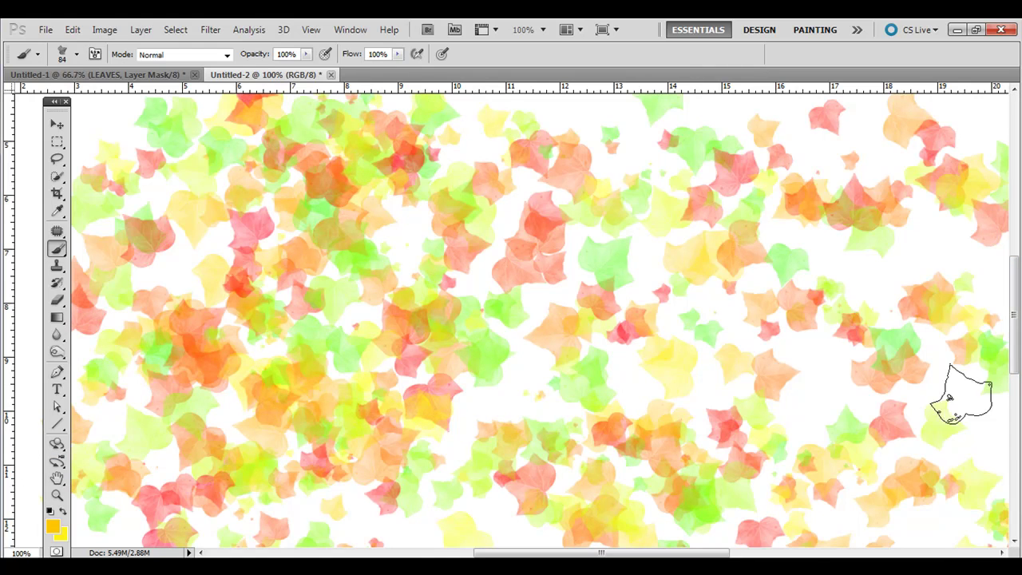
{"action": "mouse_move", "coordinate": [950, 397]}
{"action": "left_mouse_down"}
{"action": "mouse_move", "coordinate": [842, 330]}
{"action": "mouse_move", "coordinate": [864, 297]}
{"action": "mouse_move", "coordinate": [946, 250]}
{"action": "mouse_move", "coordinate": [793, 95]}
{"action": "mouse_move", "coordinate": [529, 68]}
{"action": "mouse_move", "coordinate": [435, 75]}
{"action": "mouse_move", "coordinate": [139, 48]}
{"action": "left_mouse_up"}
{"action": "left_click_drag", "start_coordinate": [410, 228], "coordinate": [107, 271]}
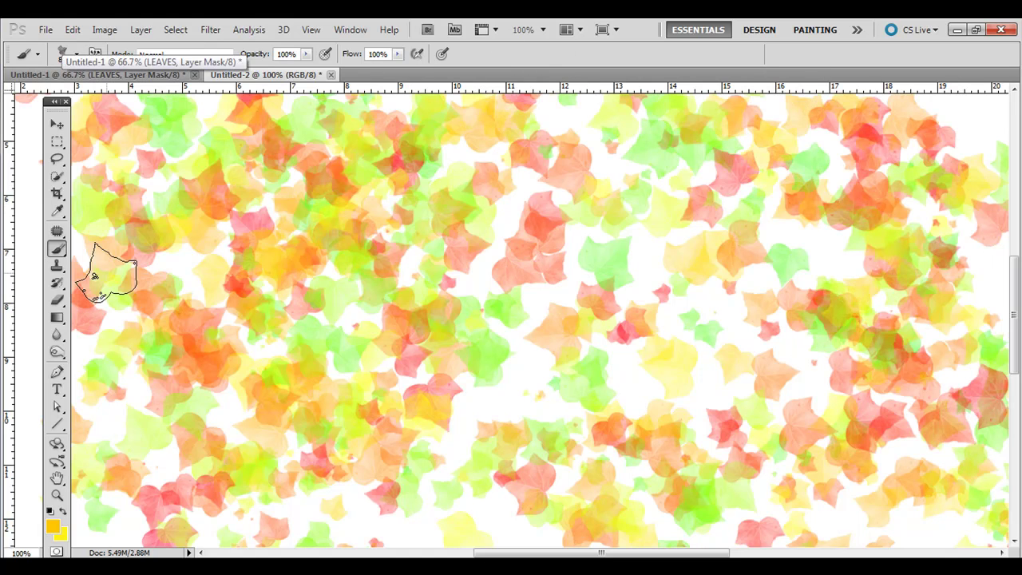
{"action": "mouse_move", "coordinate": [520, 346]}
{"action": "left_mouse_down"}
{"action": "mouse_move", "coordinate": [787, 353]}
{"action": "mouse_move", "coordinate": [985, 343]}
{"action": "left_mouse_up"}
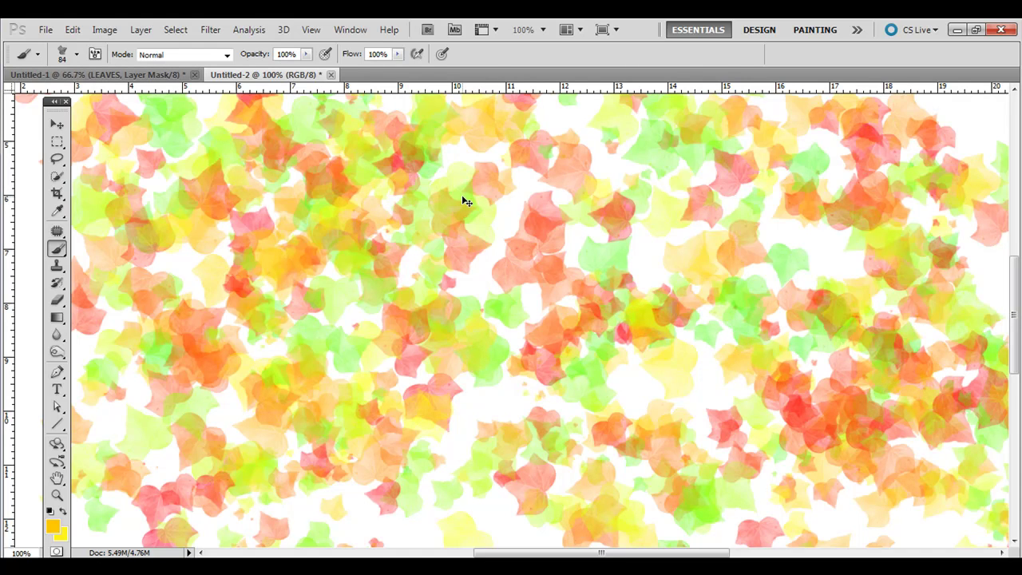
{"action": "key", "text": "ctrl+minus"}
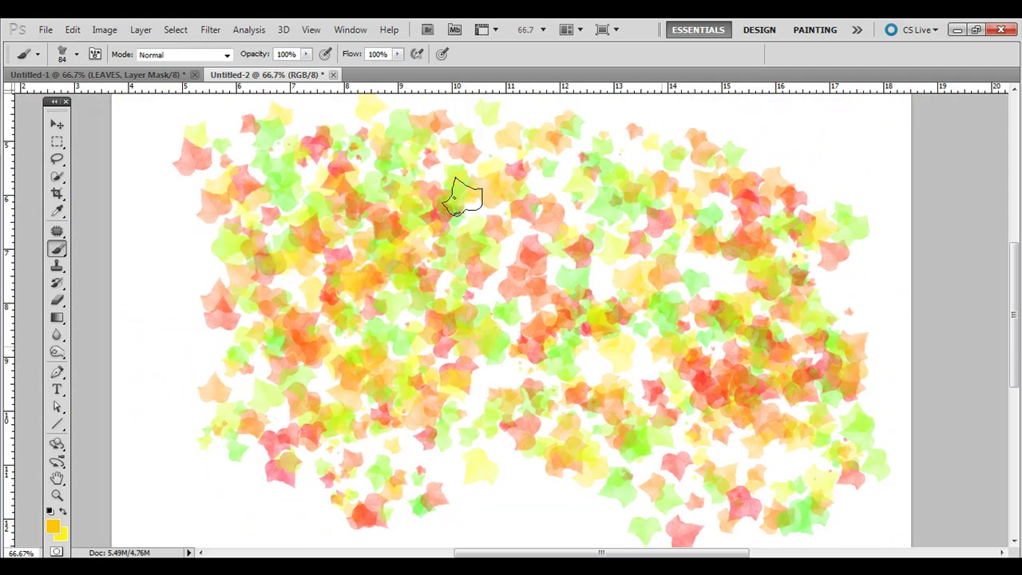
{"action": "left_click_drag", "start_coordinate": [117, 137], "coordinate": [246, 227]}
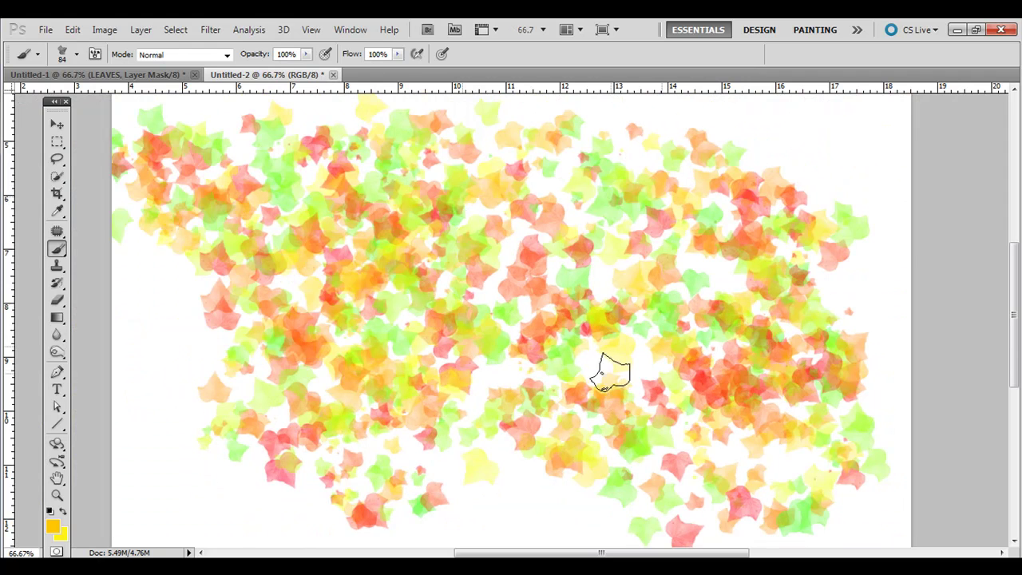
{"action": "mouse_move", "coordinate": [611, 364]}
{"action": "left_mouse_down"}
{"action": "mouse_move", "coordinate": [631, 361]}
{"action": "mouse_move", "coordinate": [499, 391]}
{"action": "left_mouse_up"}
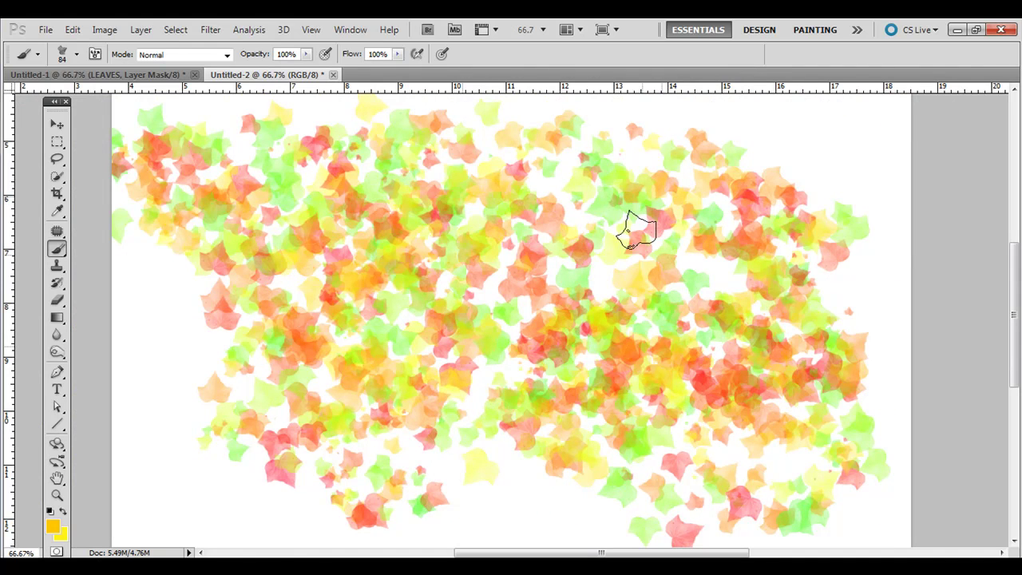
{"action": "left_click_drag", "start_coordinate": [440, 459], "coordinate": [582, 503]}
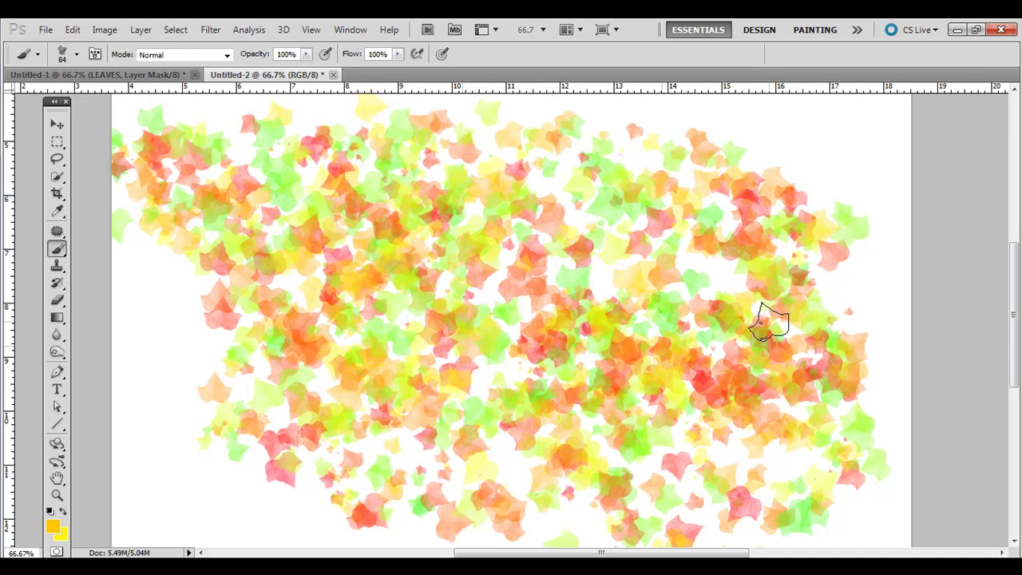
Step: Convert Background to Layer 0, duplicate it as Layer 0 copy, and hide Layer 0
{"action": "left_click", "coordinate": [351, 30]}
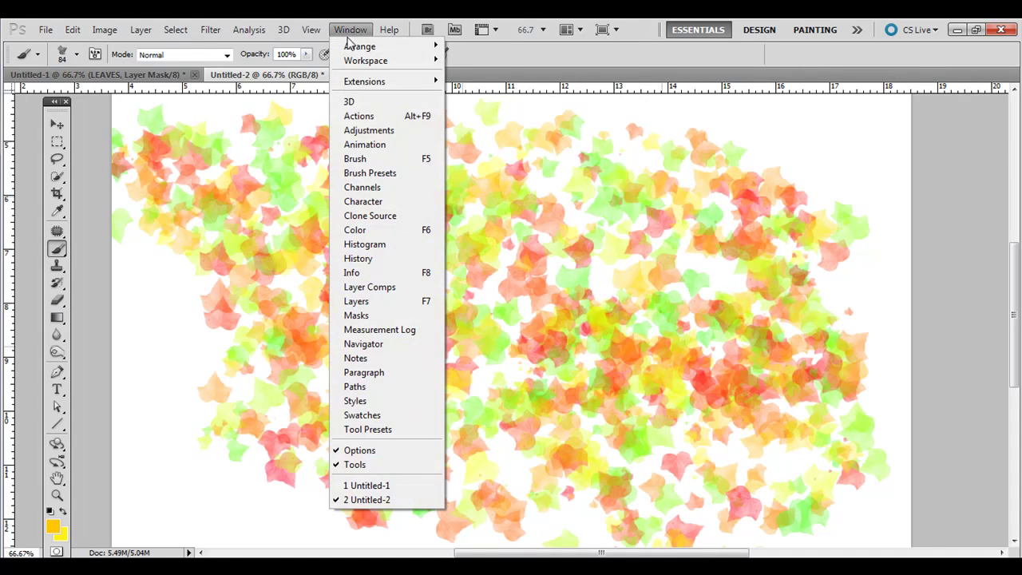
{"action": "left_click", "coordinate": [422, 300]}
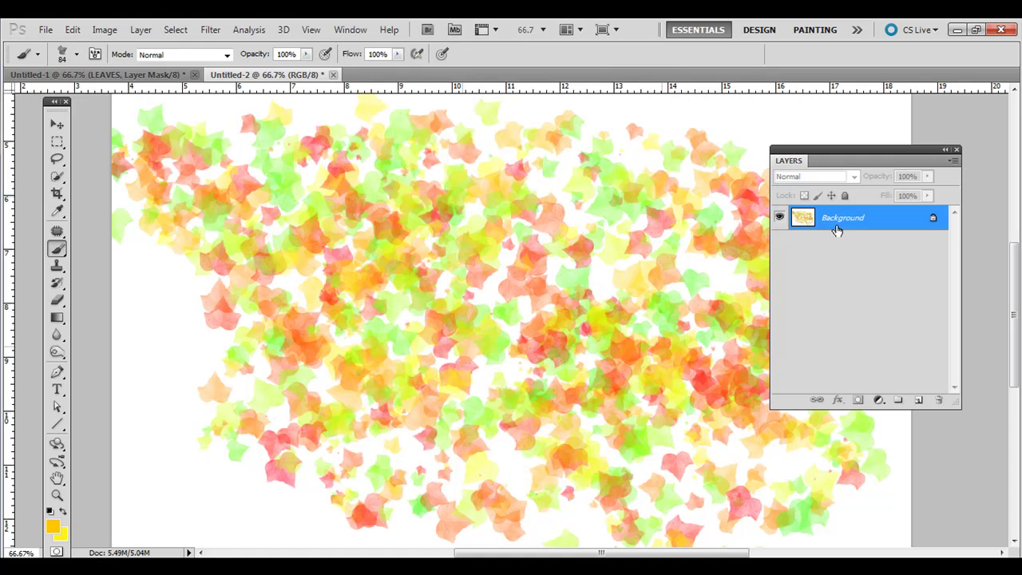
{"action": "double_click", "coordinate": [802, 221]}
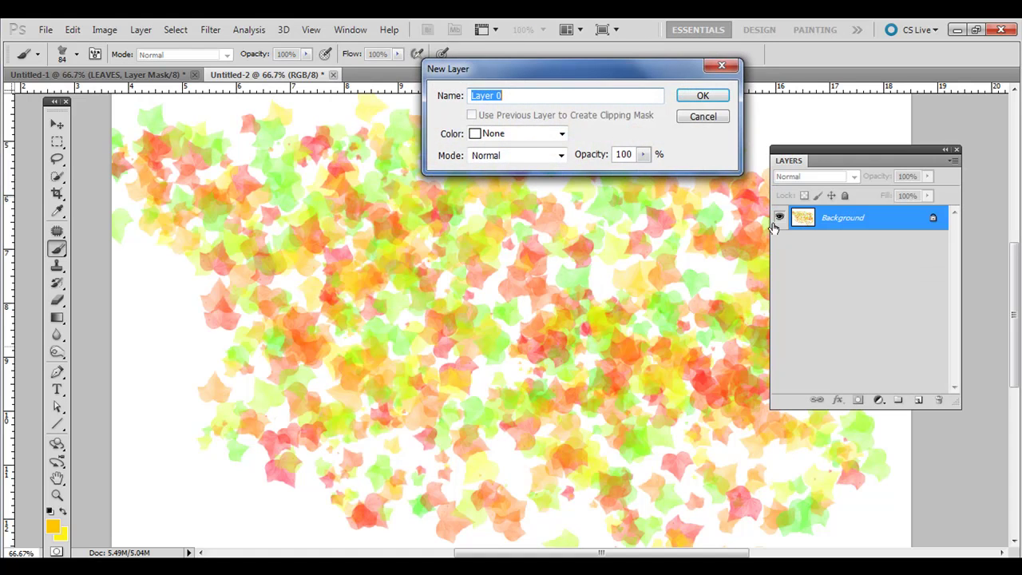
{"action": "left_click", "coordinate": [708, 96]}
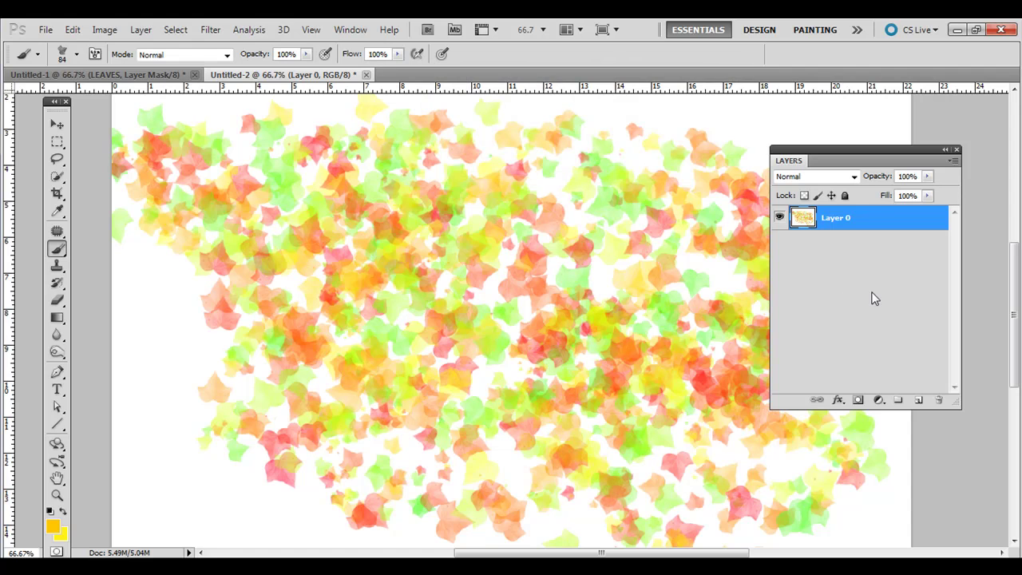
{"action": "key", "text": "ctrl+j"}
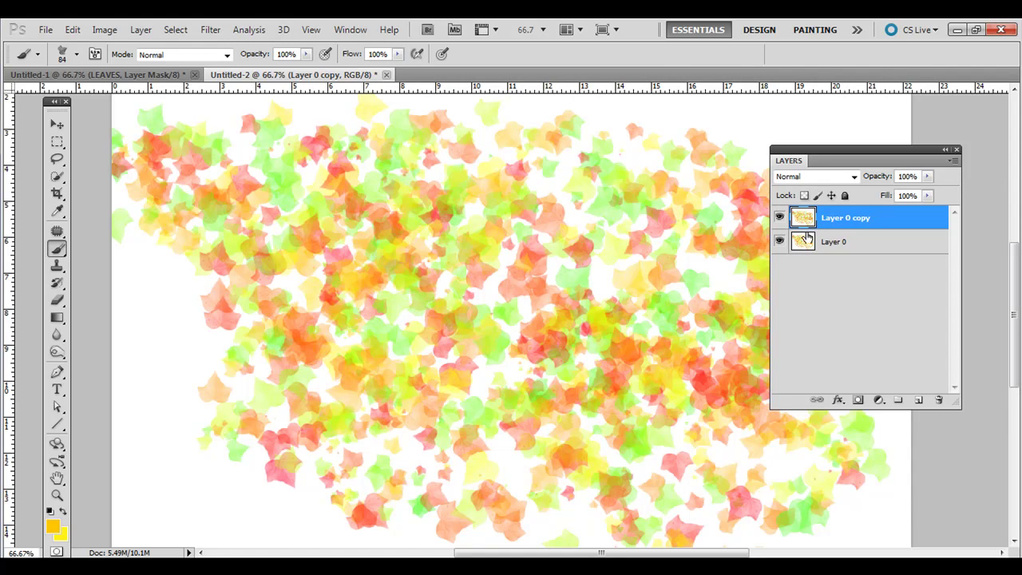
{"action": "left_click", "coordinate": [780, 242]}
Step: Type FALL in Berlin Sans FB on the leaf canvas
{"action": "left_click", "coordinate": [57, 389]}
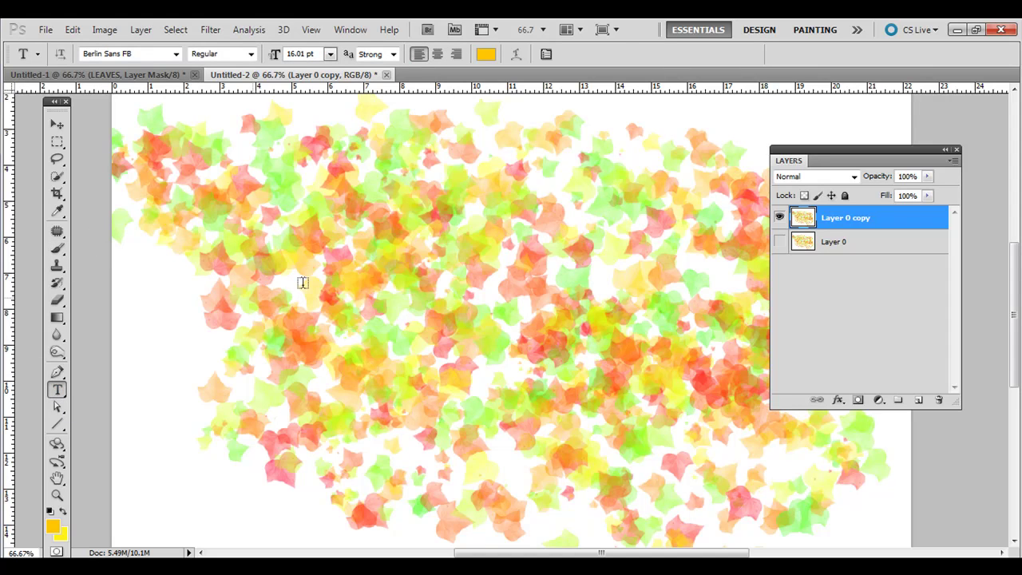
{"action": "left_click", "coordinate": [337, 281]}
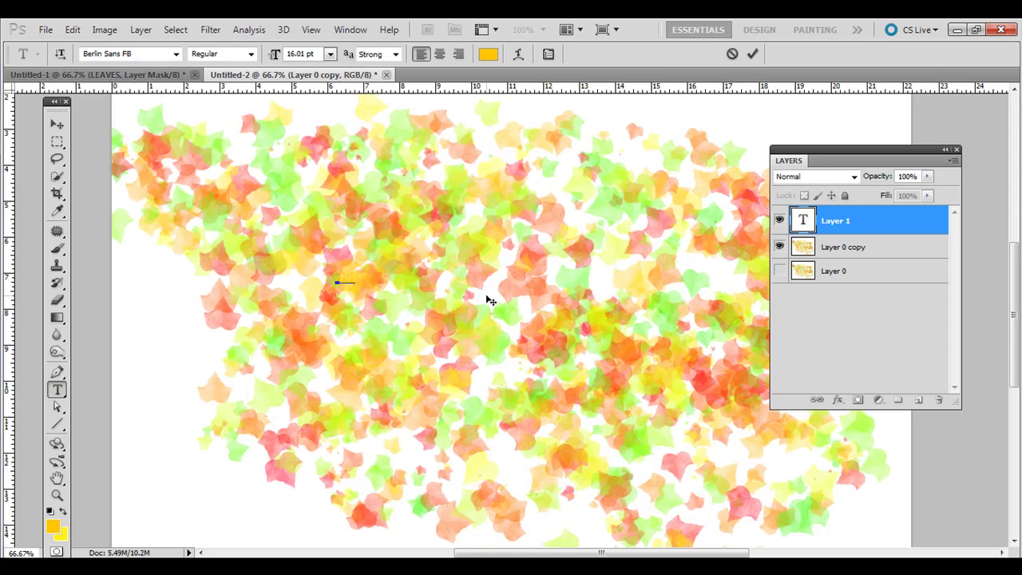
{"action": "left_click", "coordinate": [56, 125]}
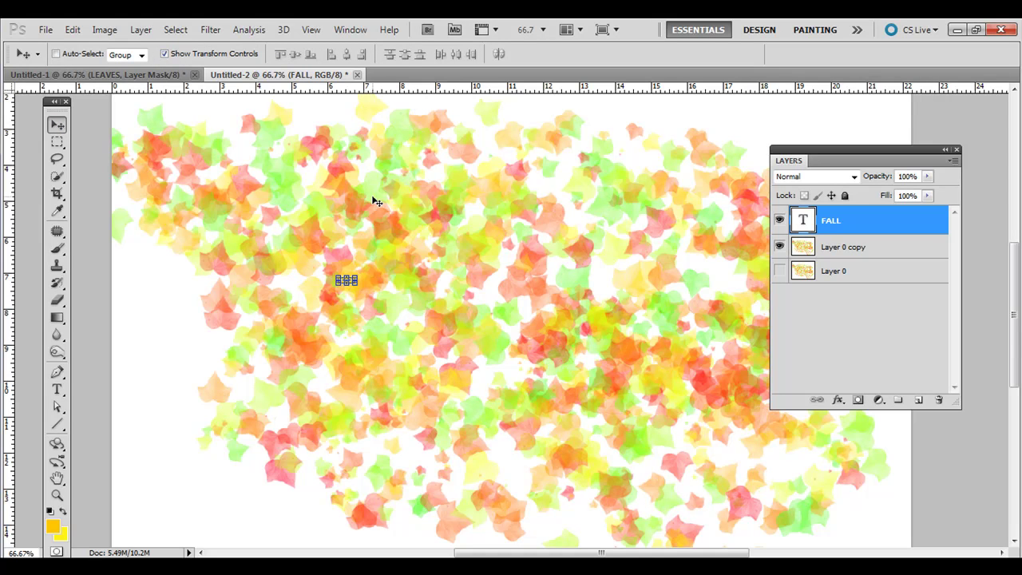
Step: Scale FALL up large and position it across the upper half of the image
{"action": "left_click_drag", "start_coordinate": [358, 276], "coordinate": [706, 111]}
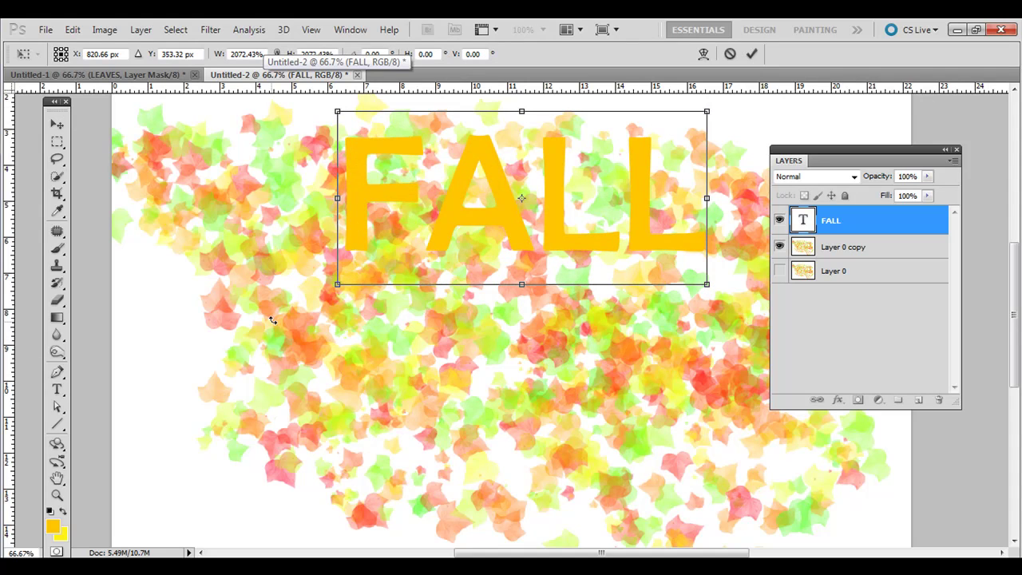
{"action": "left_click_drag", "start_coordinate": [335, 287], "coordinate": [261, 321]}
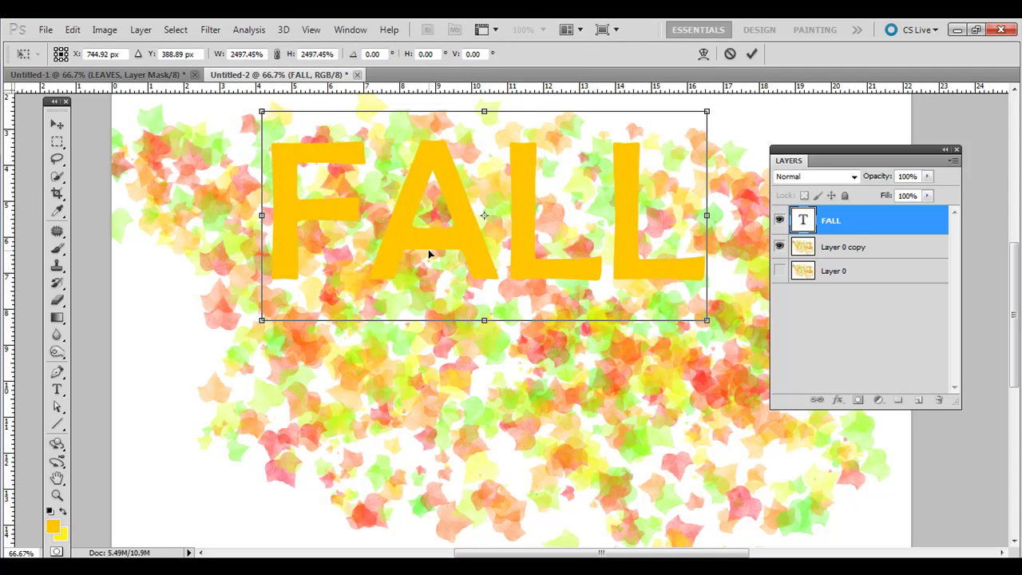
{"action": "left_click_drag", "start_coordinate": [429, 254], "coordinate": [410, 272]}
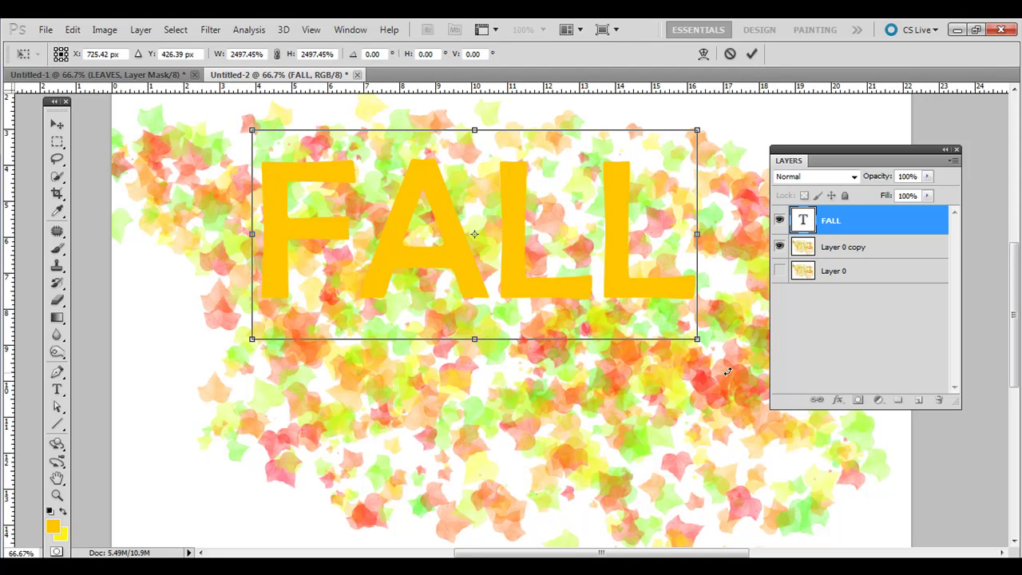
{"action": "left_click_drag", "start_coordinate": [698, 340], "coordinate": [775, 373]}
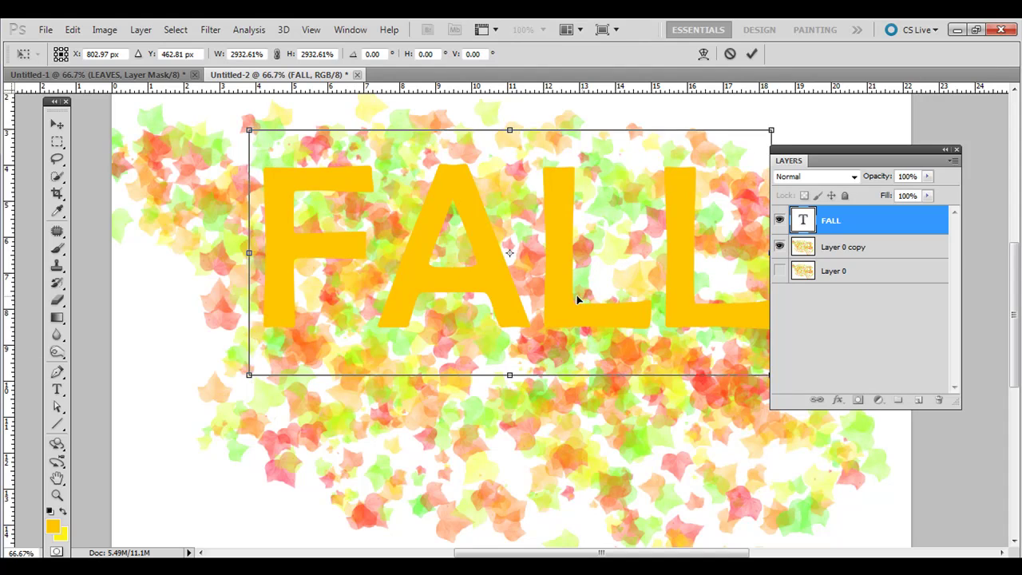
{"action": "left_click_drag", "start_coordinate": [577, 296], "coordinate": [569, 295]}
{"action": "key", "text": "Return"}
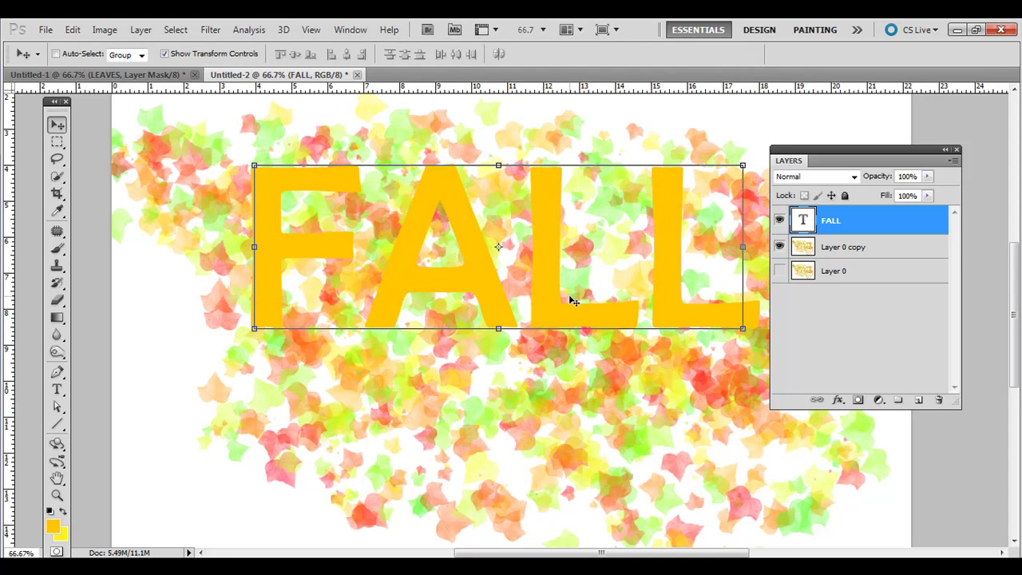
Step: Reselect all the FALL letters with the Type tool and commit the edit
{"action": "left_click", "coordinate": [57, 388]}
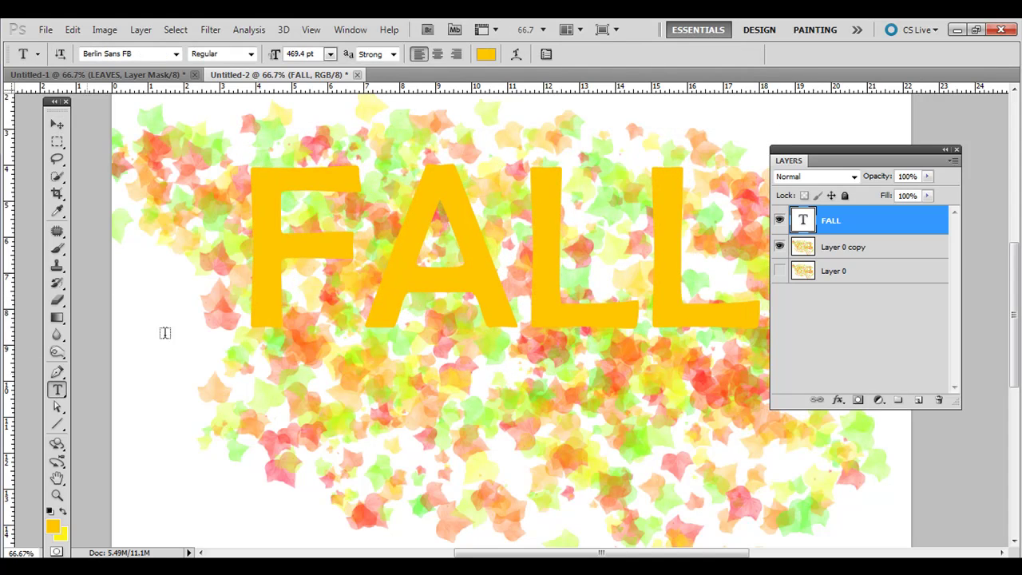
{"action": "left_click_drag", "start_coordinate": [277, 264], "coordinate": [791, 263]}
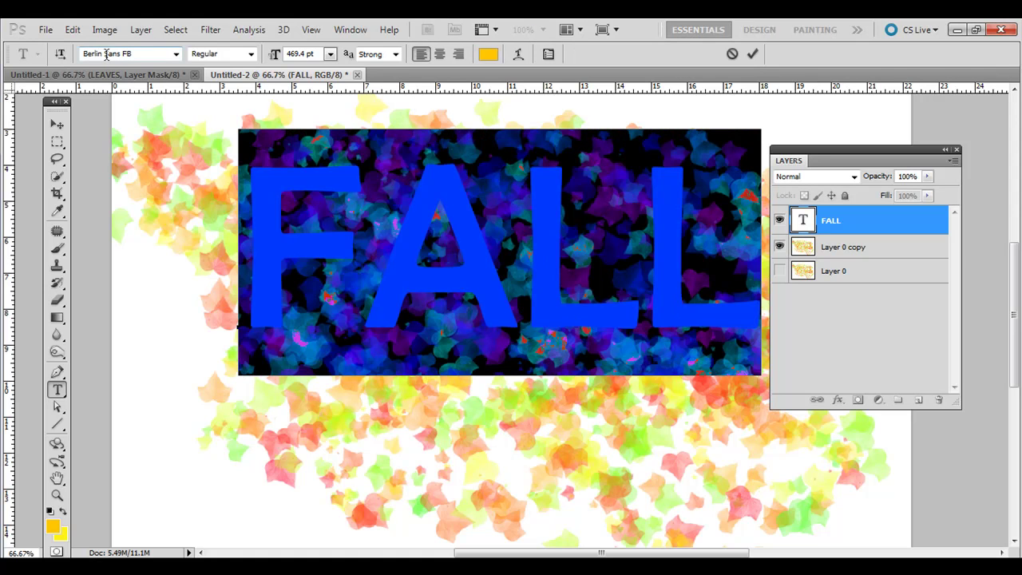
{"action": "left_click", "coordinate": [55, 144]}
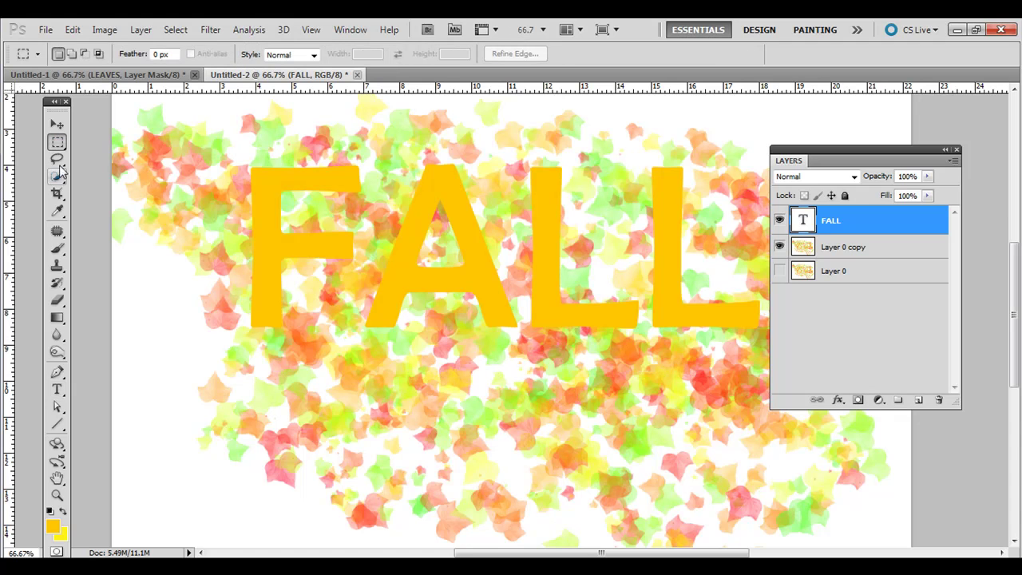
{"action": "left_click", "coordinate": [55, 123]}
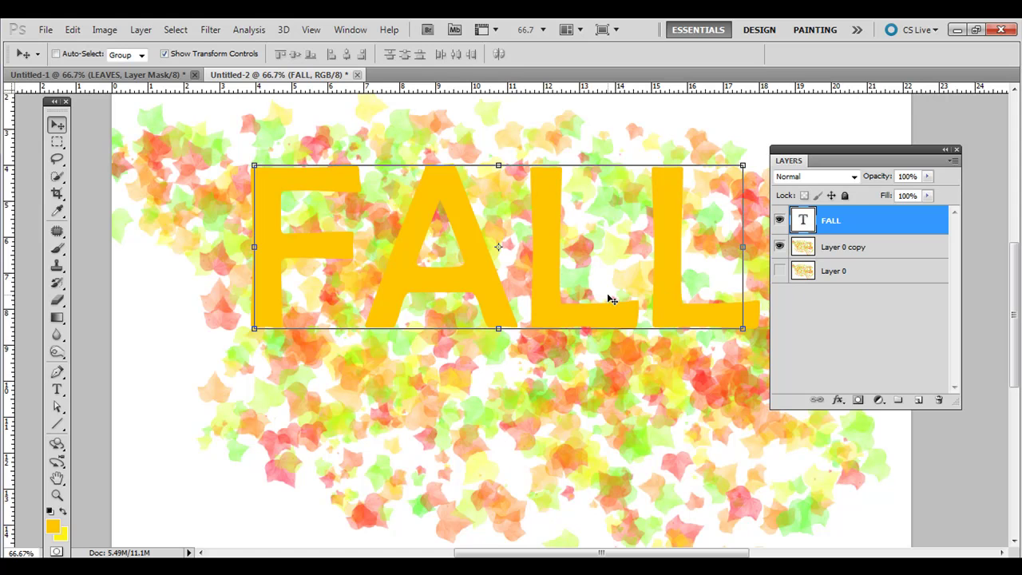
Step: Duplicate FALL downward and retype the copy as LEAVES
{"action": "left_click_drag", "start_coordinate": [440, 227], "coordinate": [437, 391]}
{"action": "key", "text": "t"}
{"action": "double_click", "coordinate": [802, 221]}
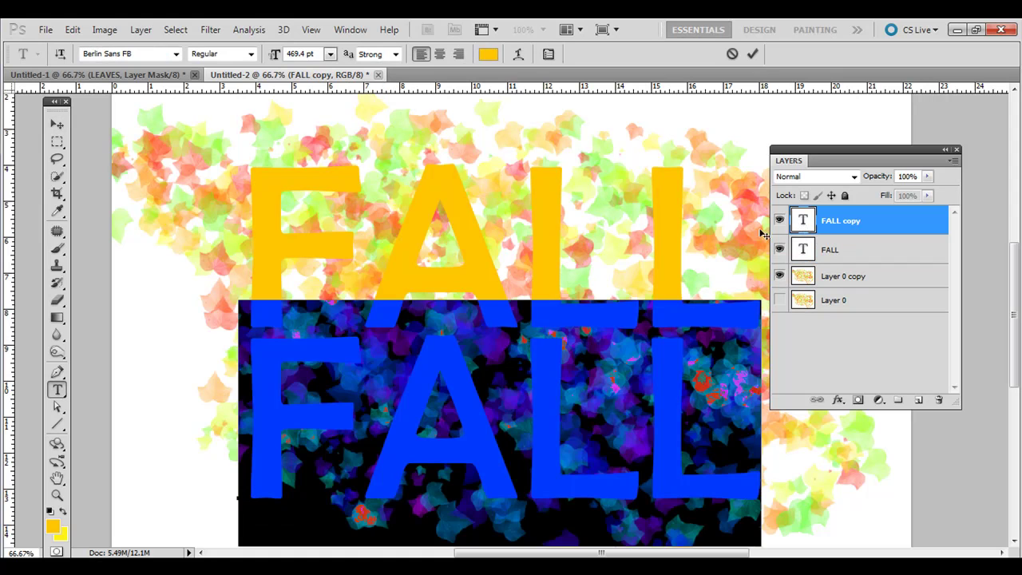
{"action": "type", "text": "LEAVE"}
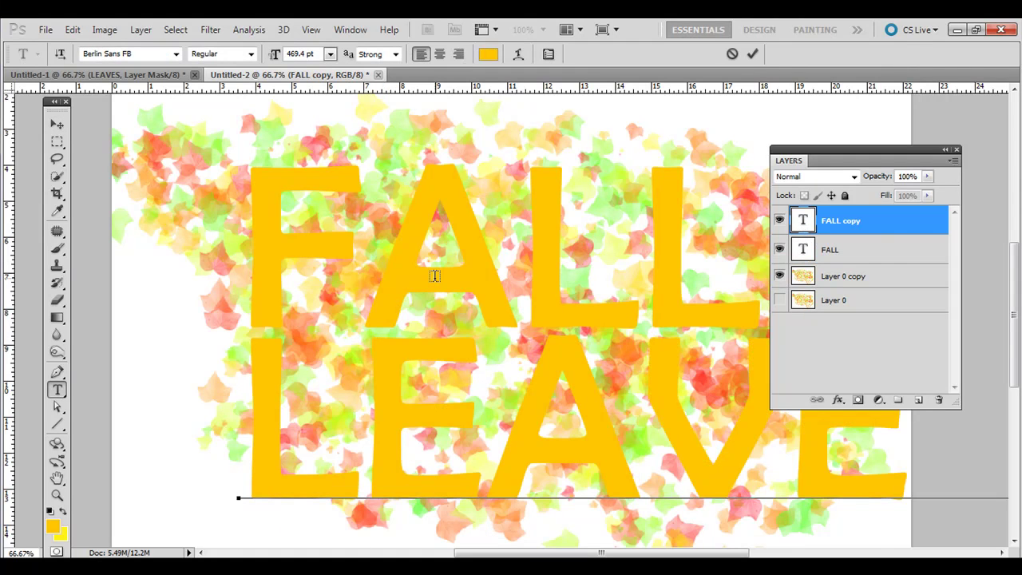
{"action": "left_click", "coordinate": [57, 124]}
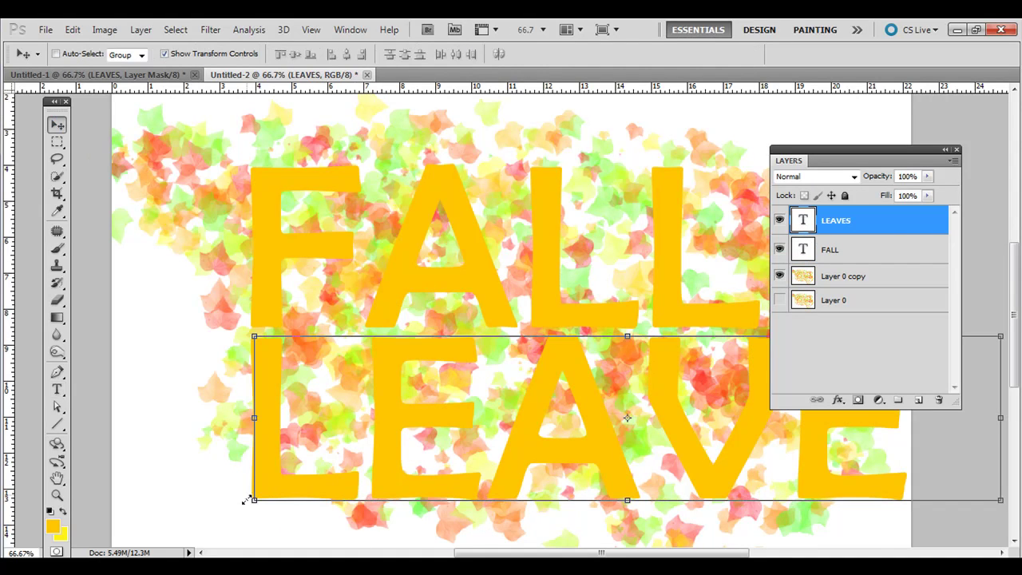
Step: Scale LEAVES slightly smaller and place it directly beneath FALL, matching its width
{"action": "left_click_drag", "start_coordinate": [255, 504], "coordinate": [376, 505]}
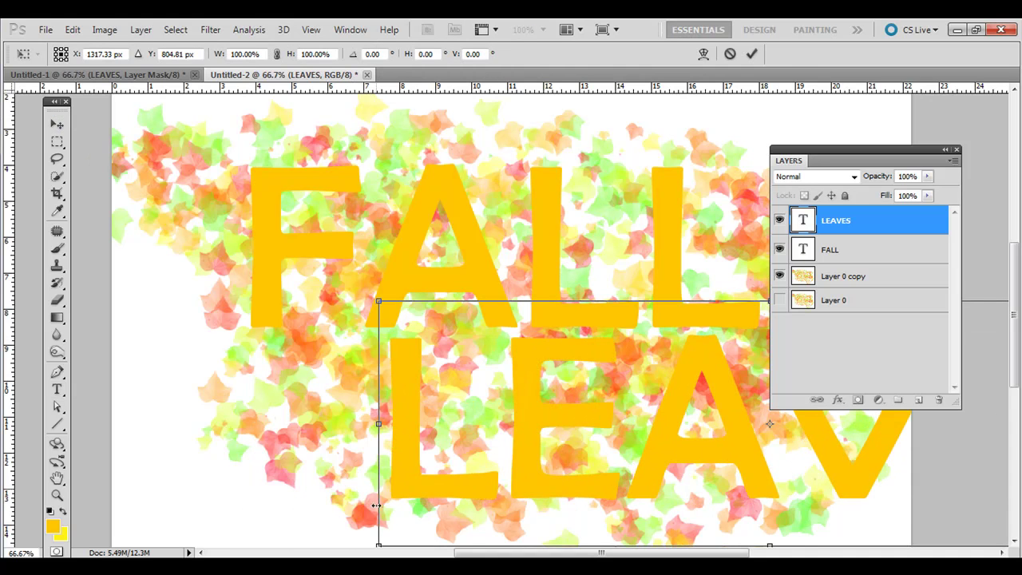
{"action": "left_click_drag", "start_coordinate": [379, 301], "coordinate": [502, 383]}
{"action": "left_click_drag", "start_coordinate": [611, 467], "coordinate": [347, 400]}
{"action": "left_click_drag", "start_coordinate": [239, 313], "coordinate": [281, 327]}
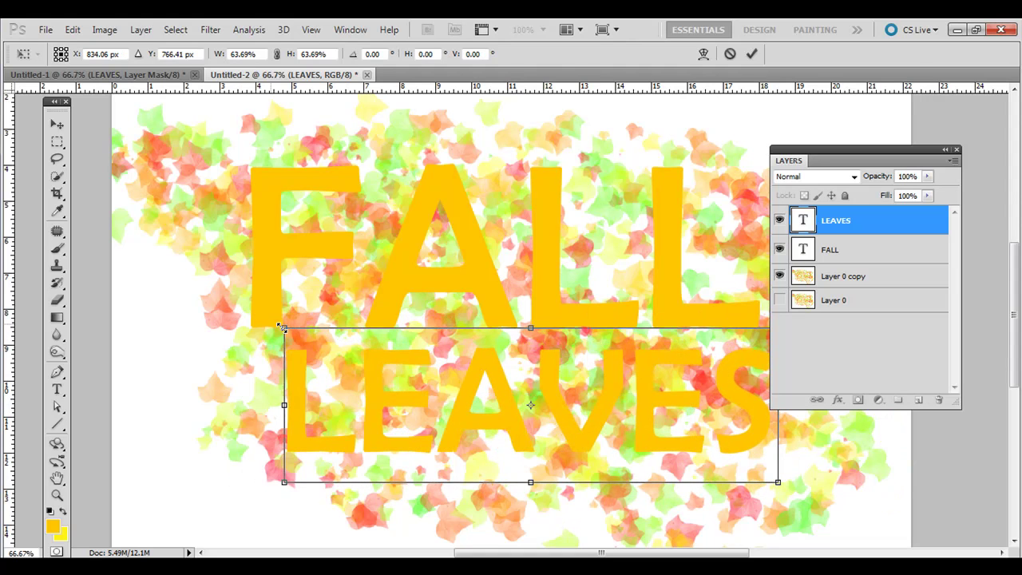
{"action": "left_click_drag", "start_coordinate": [349, 401], "coordinate": [310, 387]}
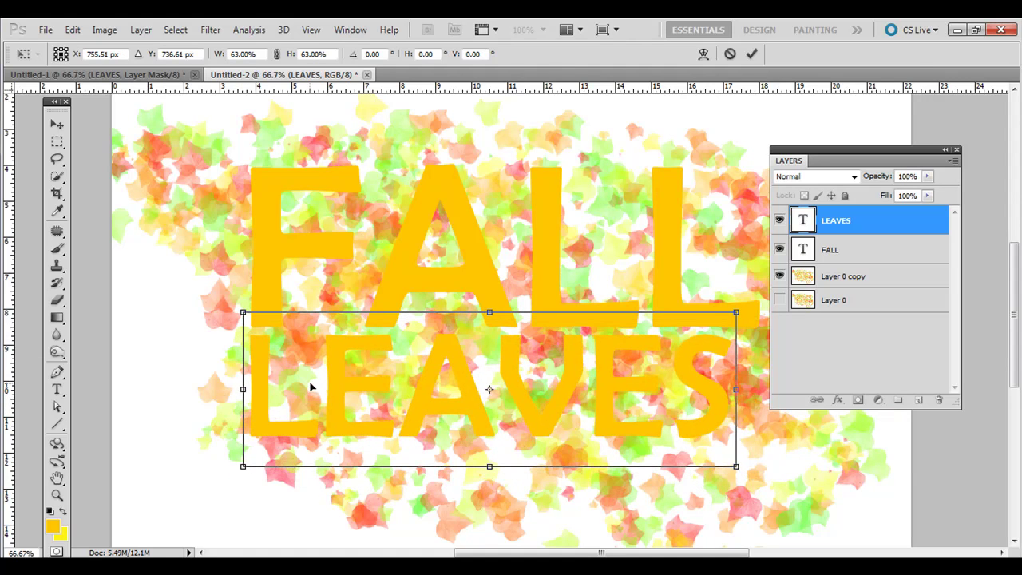
{"action": "left_click_drag", "start_coordinate": [735, 466], "coordinate": [757, 479]}
{"action": "left_click_drag", "start_coordinate": [563, 390], "coordinate": [564, 393]}
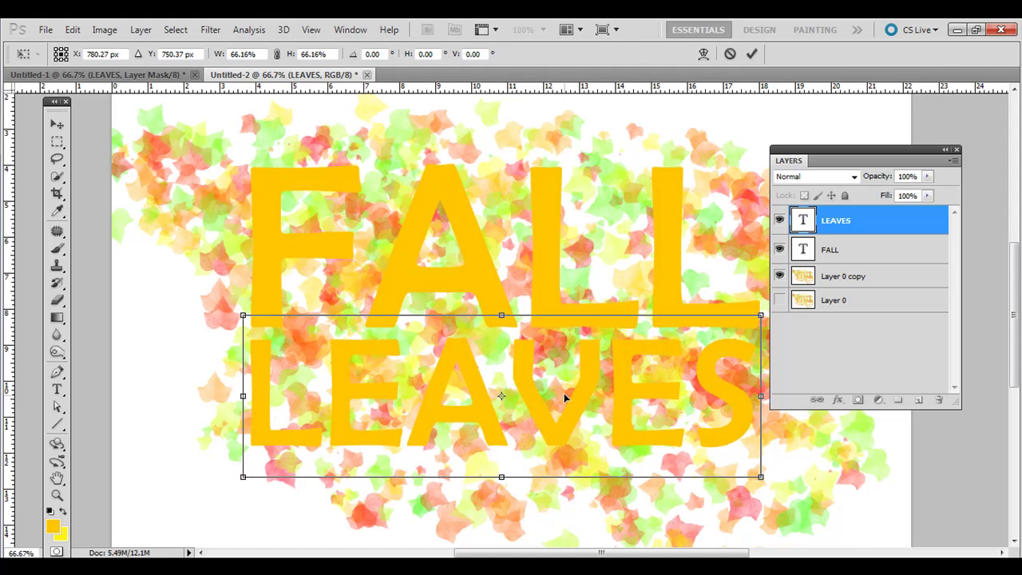
{"action": "key", "text": "Return"}
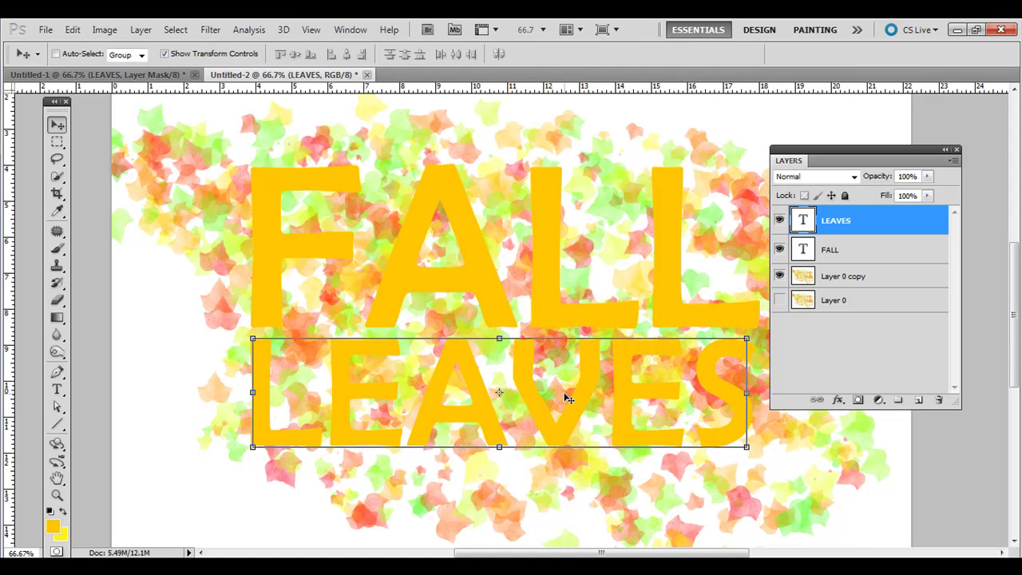
Step: Select the FALL and LEAVES text layers and merge them with Ctrl+E
{"action": "left_click", "coordinate": [810, 281]}
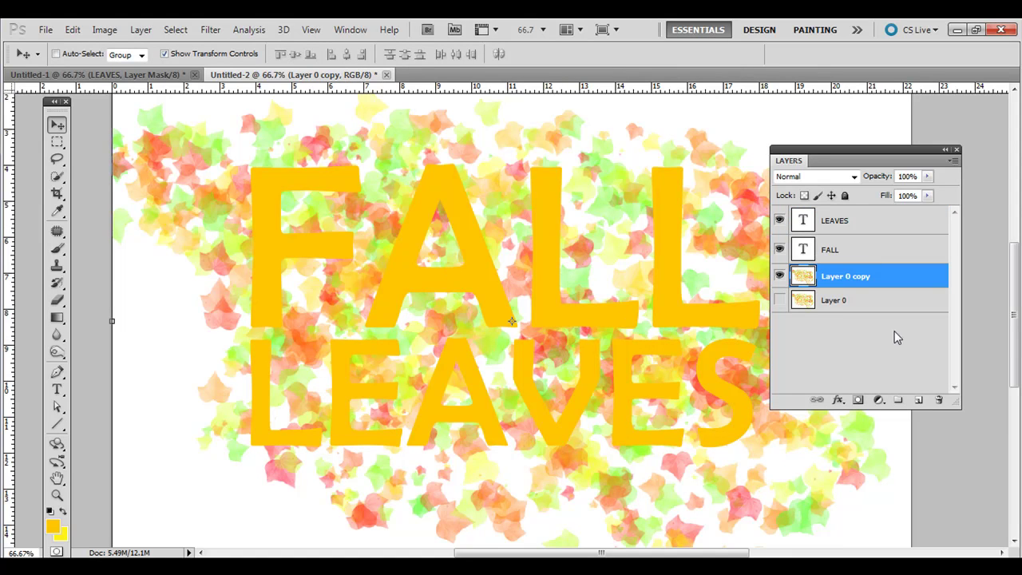
{"action": "left_click", "coordinate": [840, 224]}
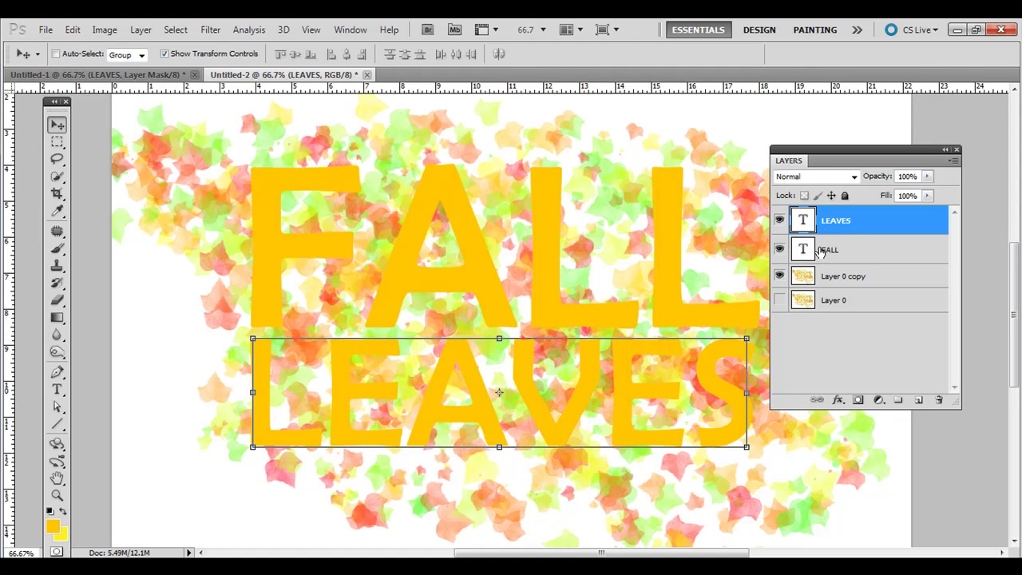
{"action": "left_click", "coordinate": [819, 253], "text": "ctrl"}
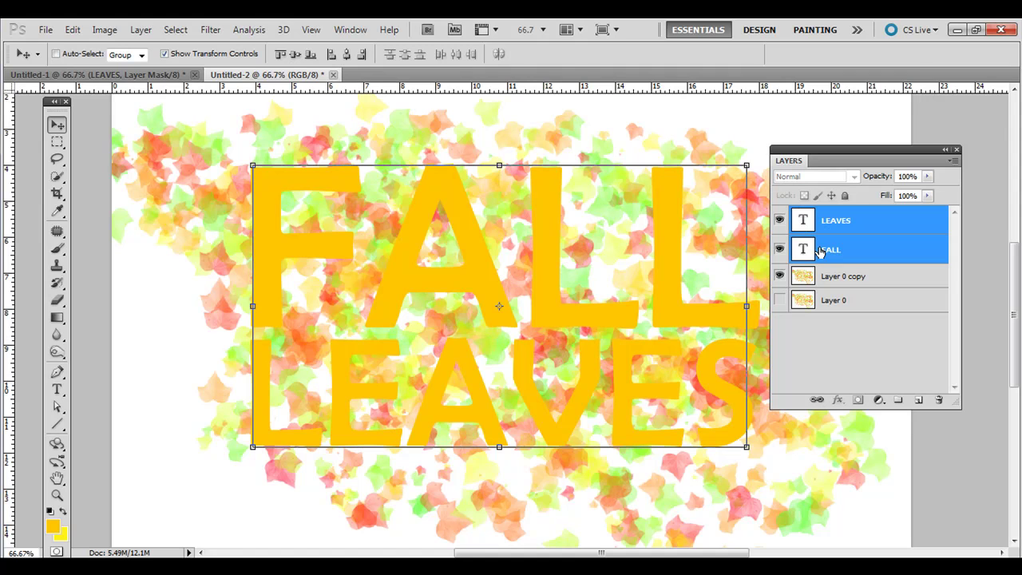
{"action": "key", "text": "ctrl+e"}
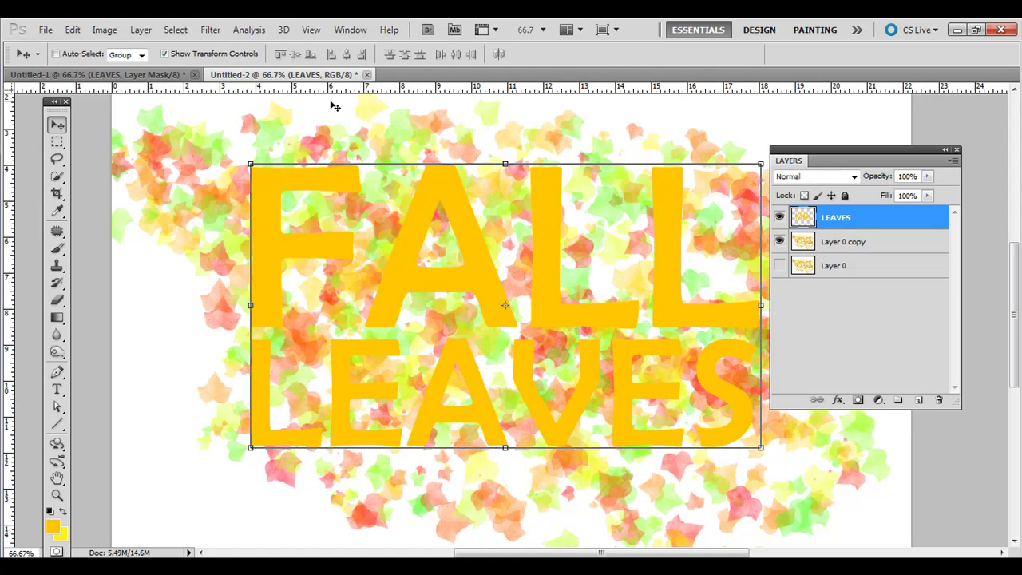
{"action": "left_click", "coordinate": [140, 34]}
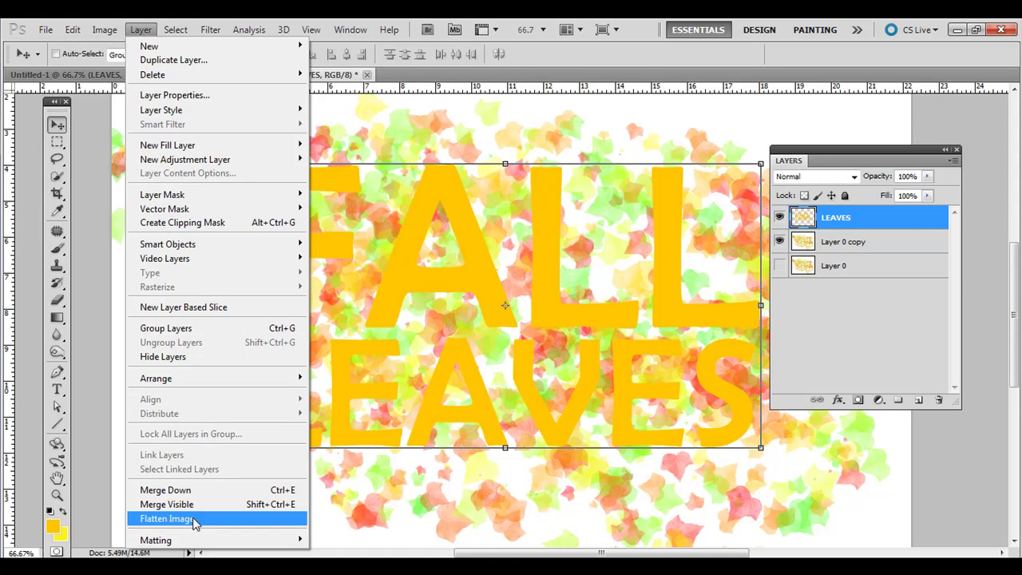
{"action": "left_click", "coordinate": [139, 30]}
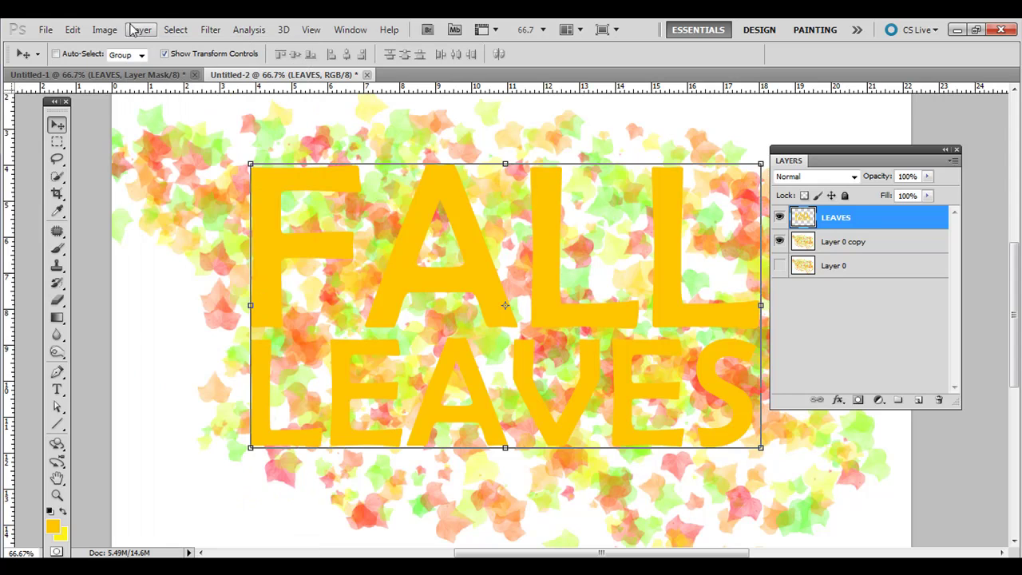
{"action": "left_click", "coordinate": [780, 241]}
Step: Move Layer 0 copy above LEAVES and clip it so leaves fill only the letters
{"action": "left_click", "coordinate": [812, 244]}
{"action": "left_click_drag", "start_coordinate": [812, 243], "coordinate": [810, 211]}
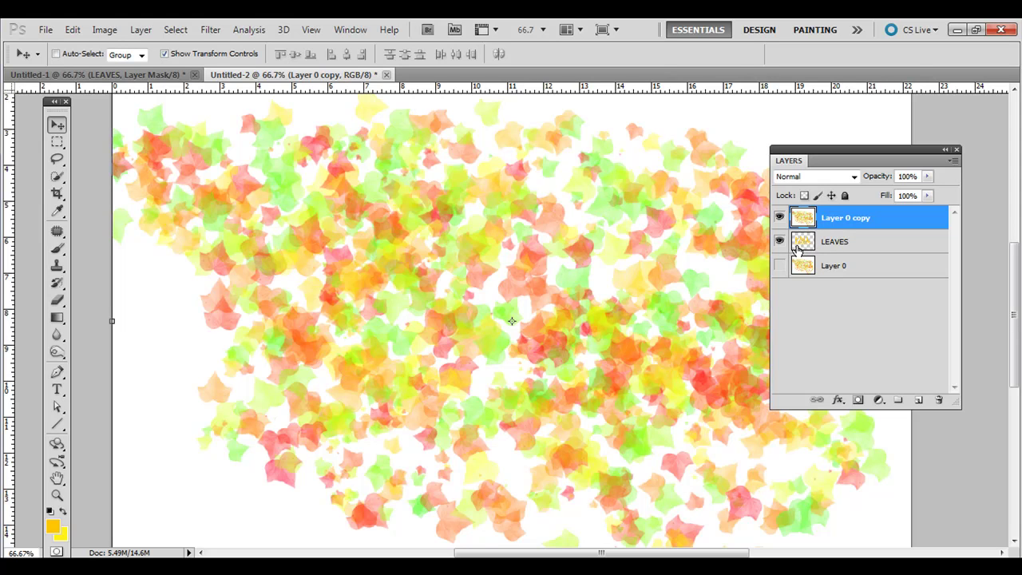
{"action": "left_click_drag", "start_coordinate": [810, 231], "coordinate": [833, 230]}
{"action": "left_click", "coordinate": [834, 230], "text": "alt"}
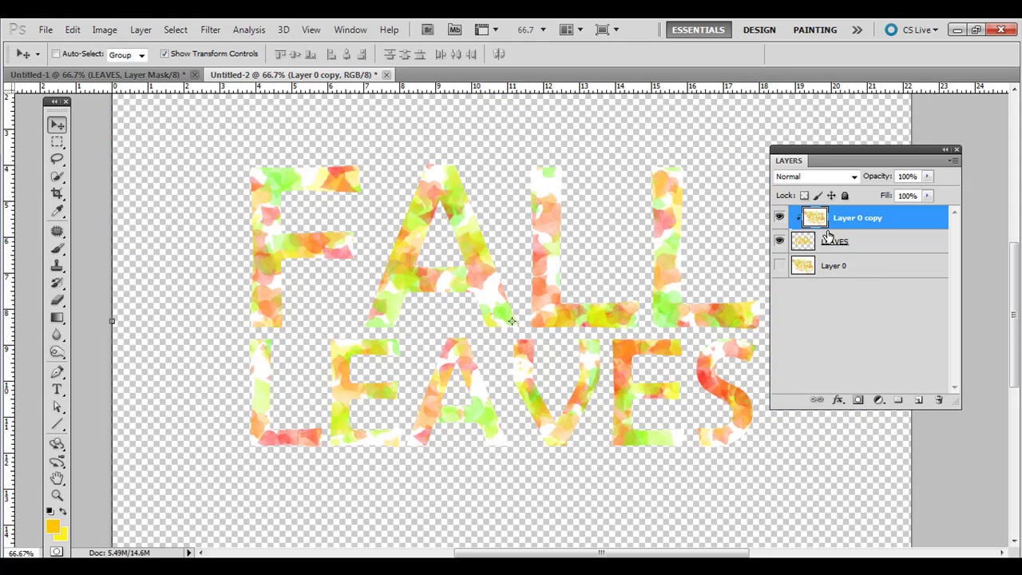
Step: Make Layer 0 visible and active, then nudge the leaf background into place behind the lettering
{"action": "left_click", "coordinate": [779, 267]}
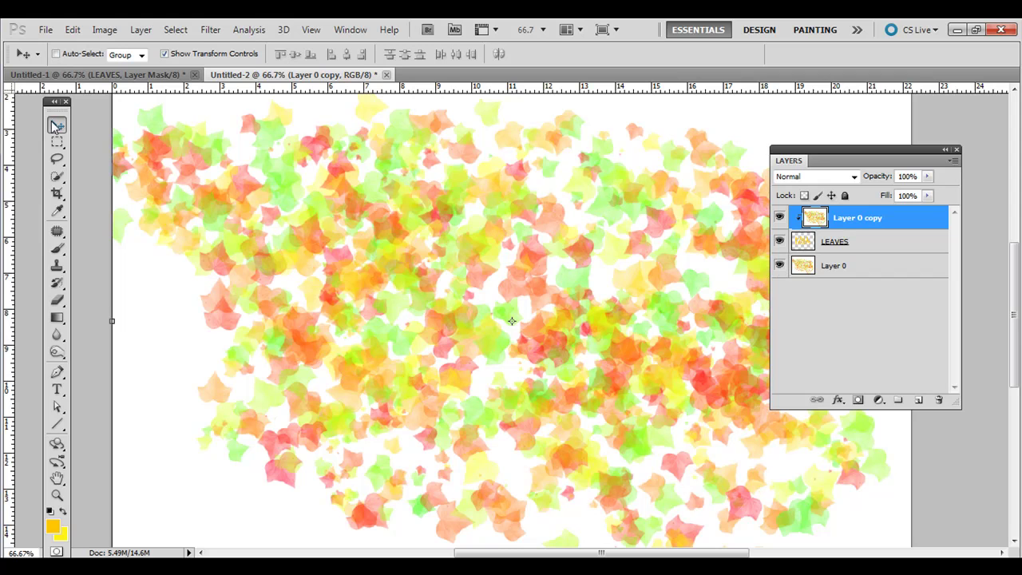
{"action": "left_click", "coordinate": [835, 265]}
{"action": "mouse_move", "coordinate": [440, 310]}
{"action": "left_mouse_down"}
{"action": "mouse_move", "coordinate": [455, 287]}
{"action": "mouse_move", "coordinate": [383, 285]}
{"action": "mouse_move", "coordinate": [424, 305]}
{"action": "mouse_move", "coordinate": [388, 299]}
{"action": "mouse_move", "coordinate": [468, 317]}
{"action": "mouse_move", "coordinate": [430, 313]}
{"action": "left_mouse_up"}
{"action": "key", "text": "ctrl+minus"}
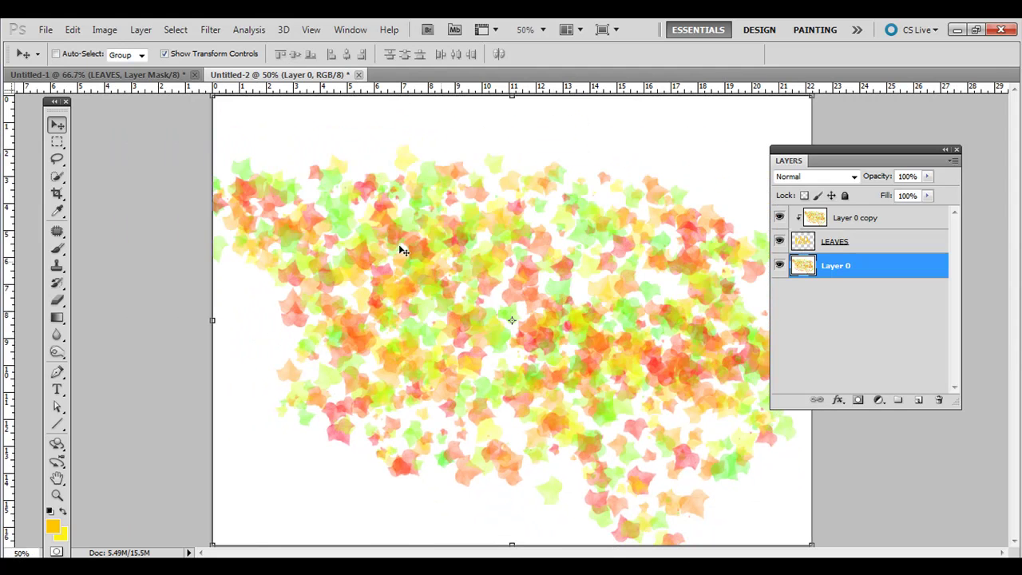
{"action": "left_click_drag", "start_coordinate": [440, 340], "coordinate": [458, 339]}
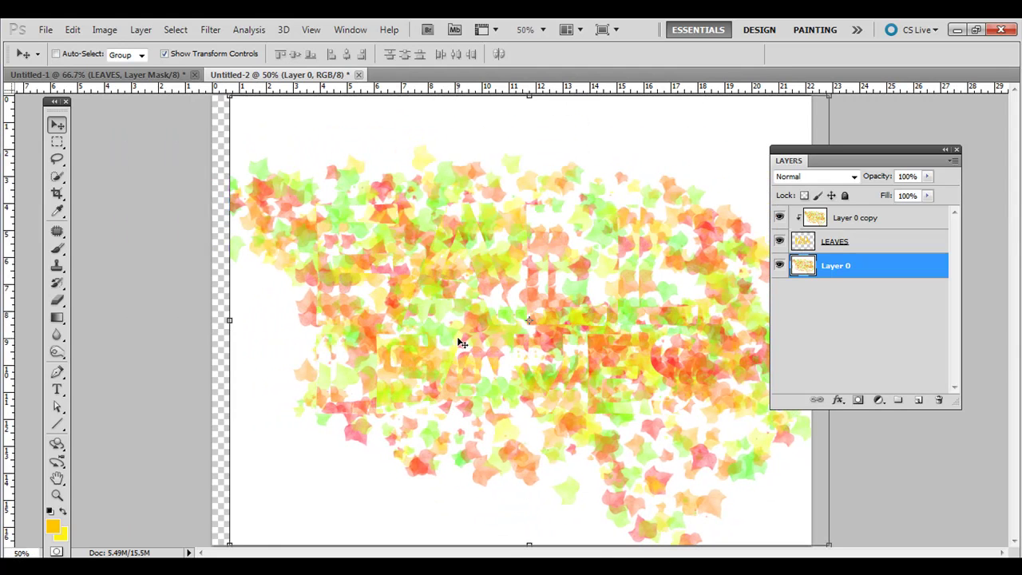
Step: Rotate the leaf background about -23° and reposition it around the words, committing the transform
{"action": "left_click_drag", "start_coordinate": [220, 102], "coordinate": [160, 239]}
{"action": "left_click_drag", "start_coordinate": [488, 463], "coordinate": [469, 457]}
{"action": "key", "text": "Return"}
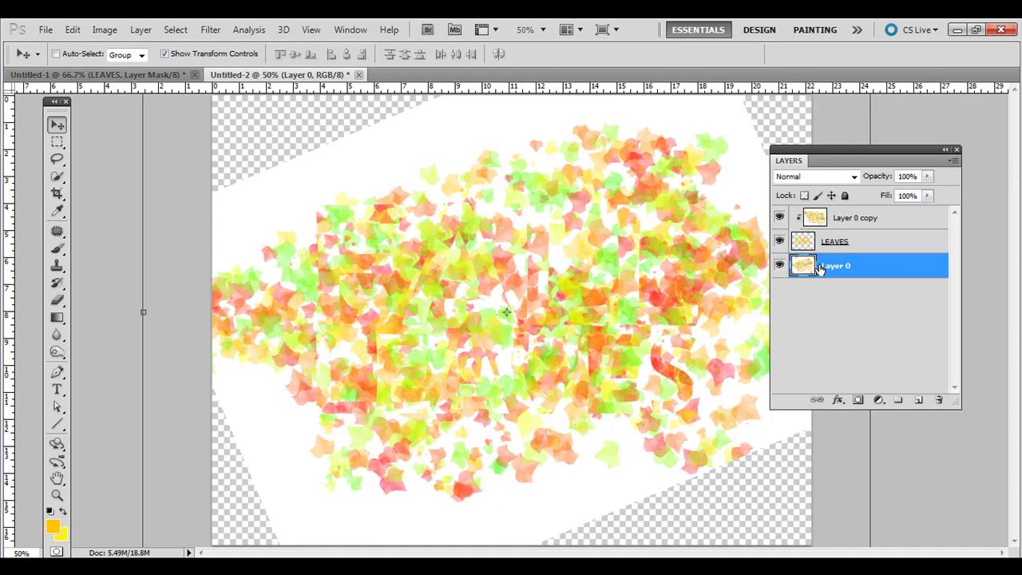
Step: Apply a Hue/Saturation hue shift of -148 to the leaf background, turning it purple and blue
{"action": "left_click", "coordinate": [104, 30]}
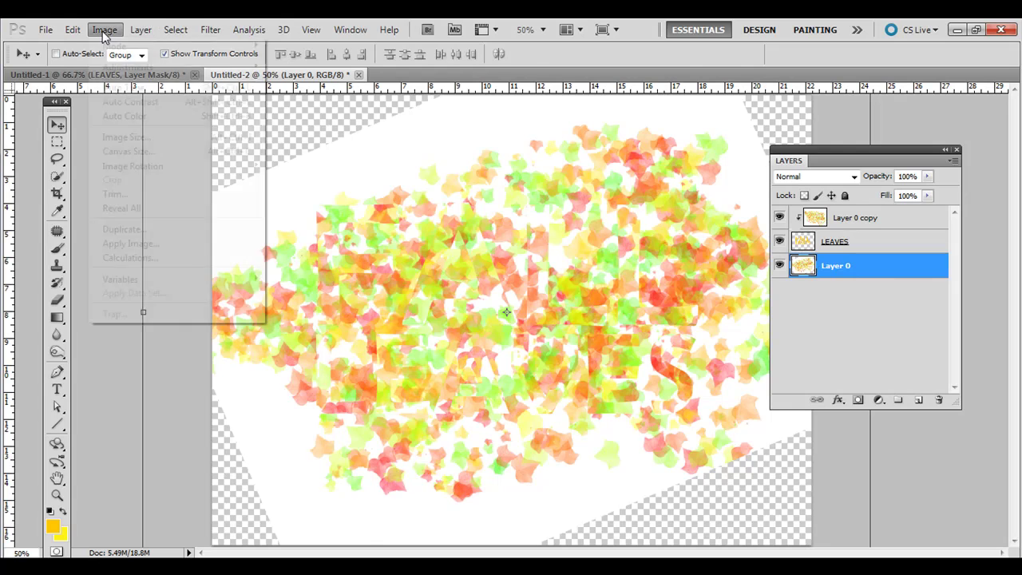
{"action": "mouse_move", "coordinate": [179, 72]}
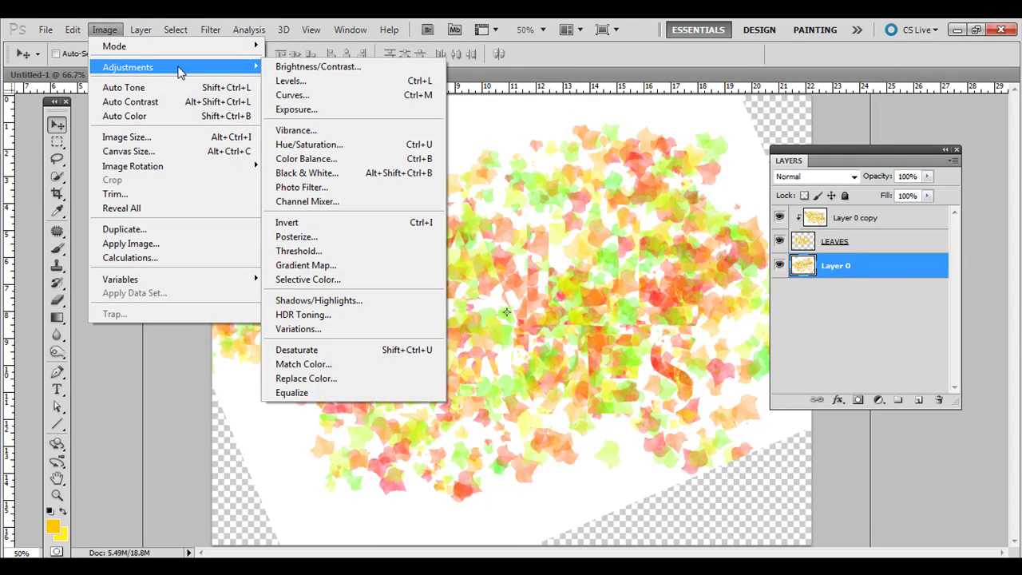
{"action": "left_click", "coordinate": [332, 146]}
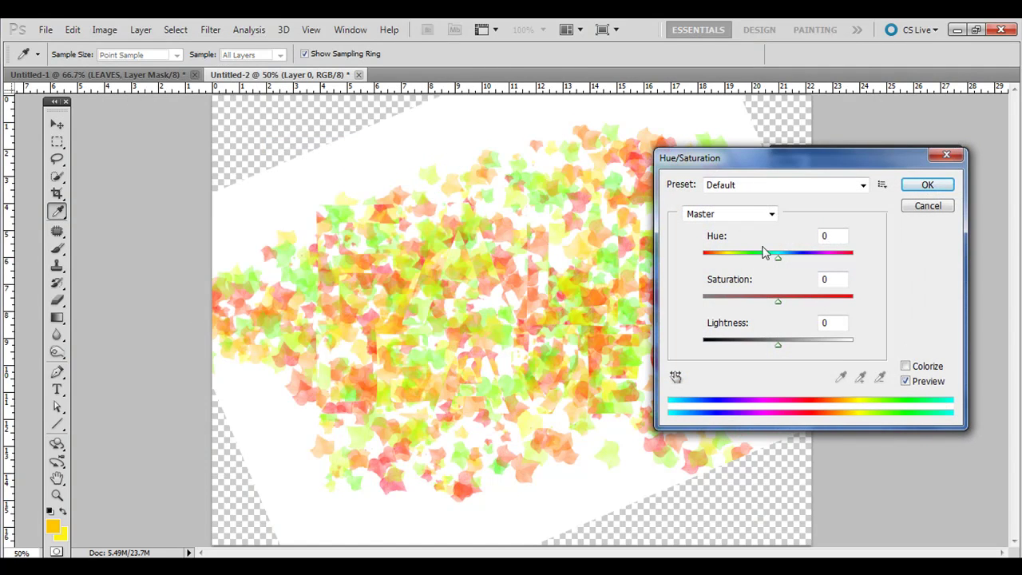
{"action": "left_click_drag", "start_coordinate": [778, 258], "coordinate": [714, 260]}
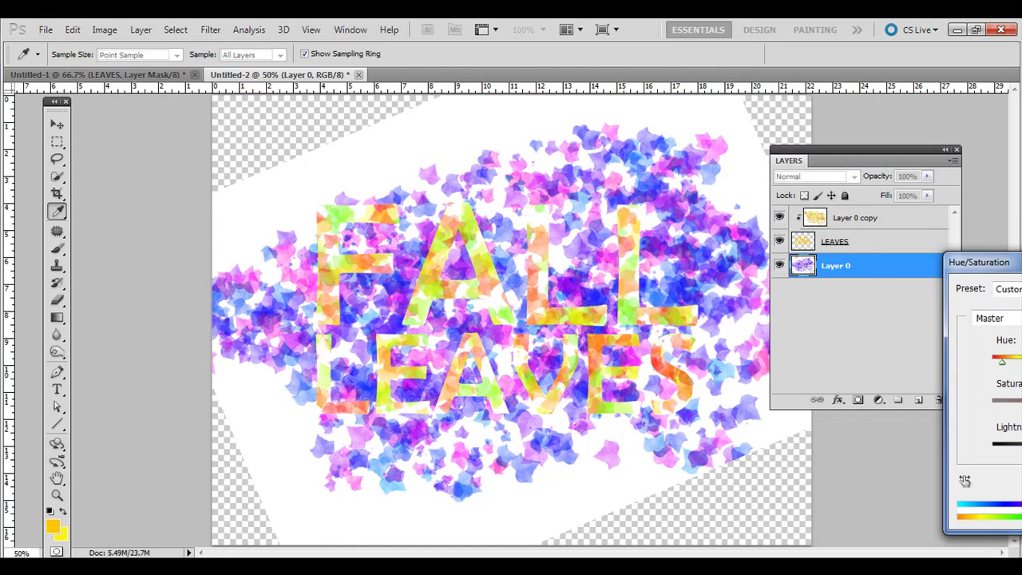
{"action": "left_click_drag", "start_coordinate": [1019, 271], "coordinate": [689, 166]}
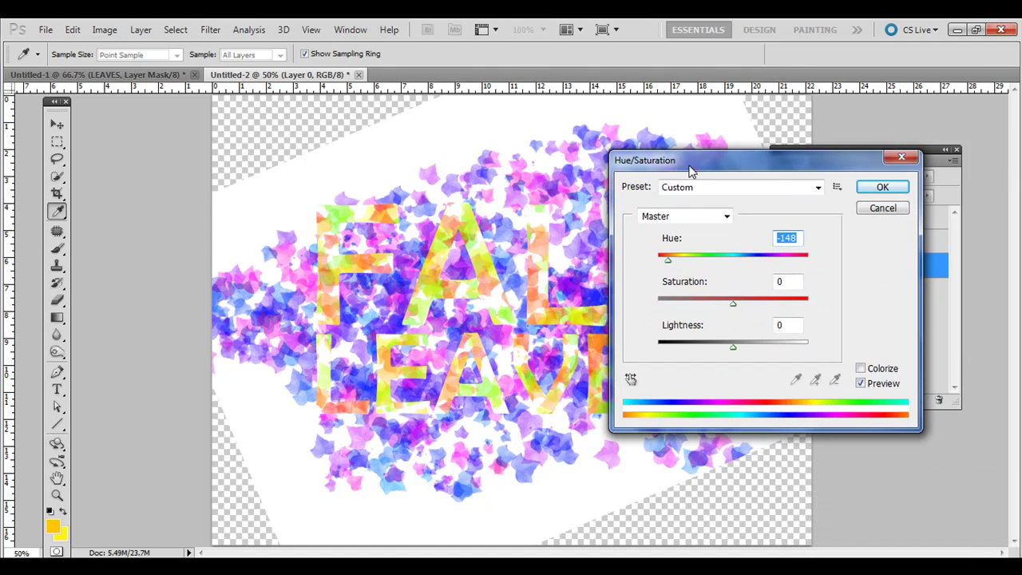
{"action": "left_click", "coordinate": [885, 192]}
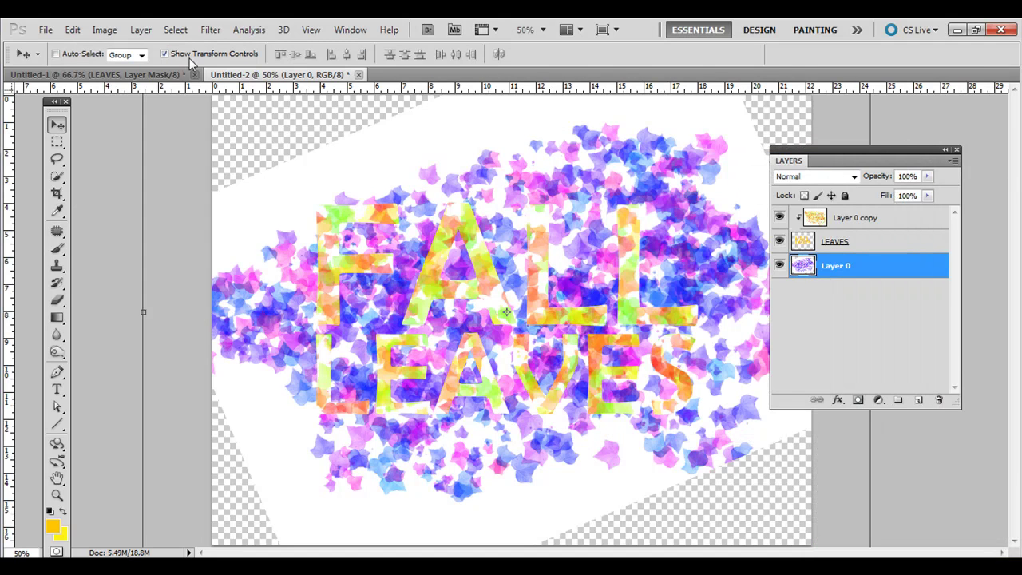
Step: Apply a Motion Blur at angle 0° and distance 268 pixels to the purple leaf background
{"action": "left_click", "coordinate": [210, 30]}
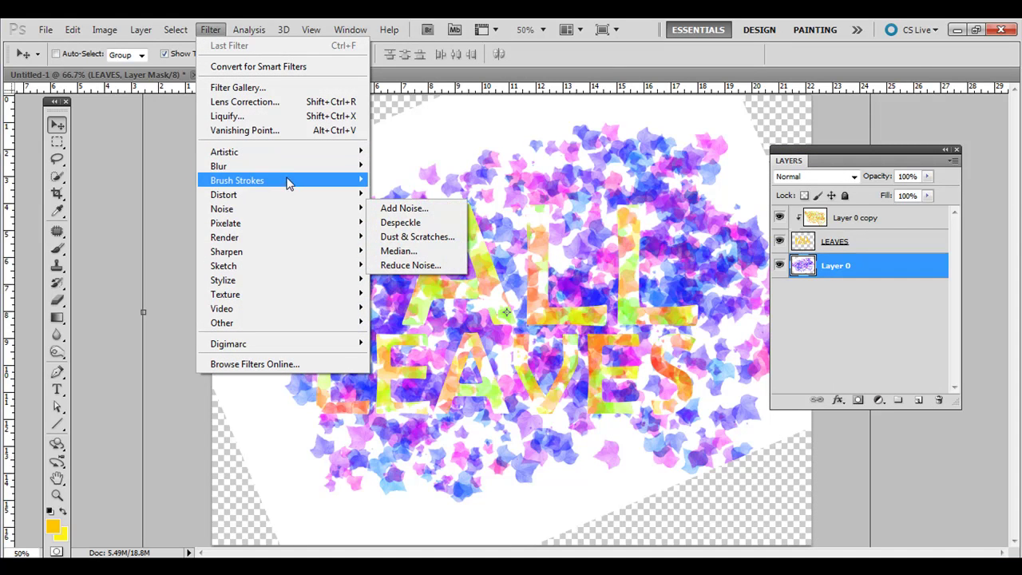
{"action": "mouse_move", "coordinate": [297, 174]}
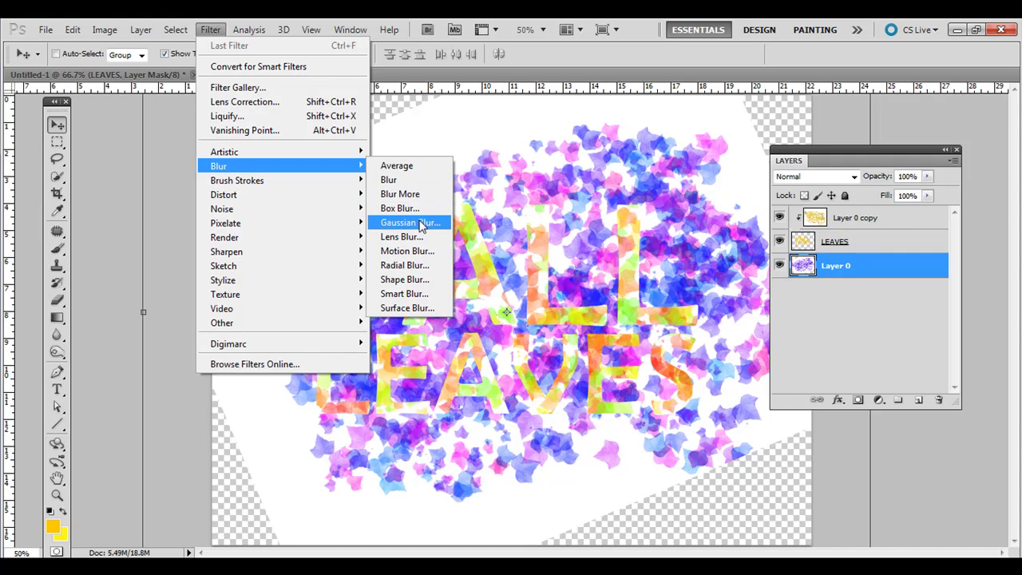
{"action": "left_click", "coordinate": [408, 253]}
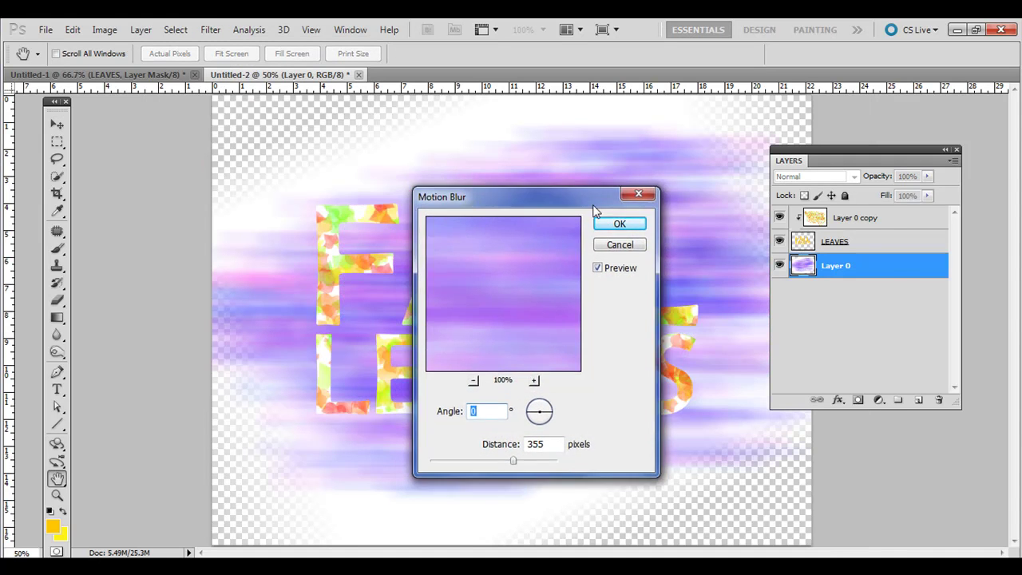
{"action": "left_click_drag", "start_coordinate": [594, 203], "coordinate": [740, 206]}
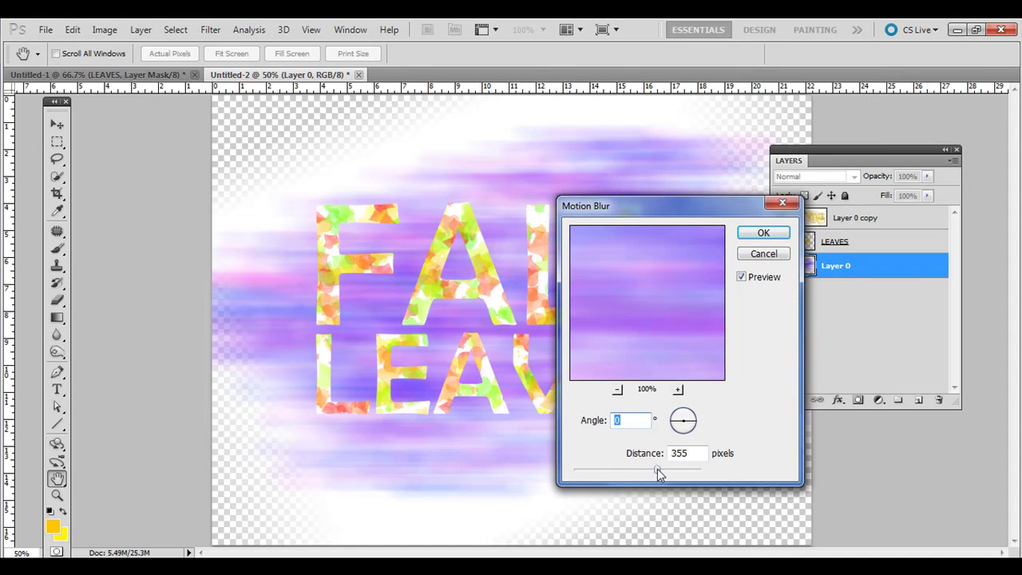
{"action": "mouse_move", "coordinate": [658, 469]}
{"action": "left_mouse_down"}
{"action": "mouse_move", "coordinate": [622, 471]}
{"action": "mouse_move", "coordinate": [651, 469]}
{"action": "left_mouse_up"}
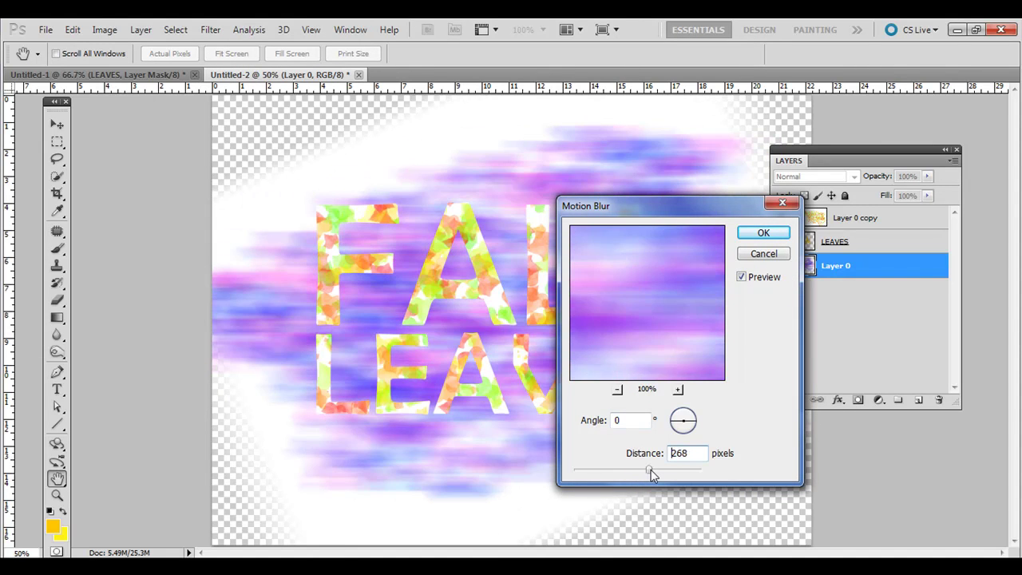
{"action": "left_click", "coordinate": [764, 233]}
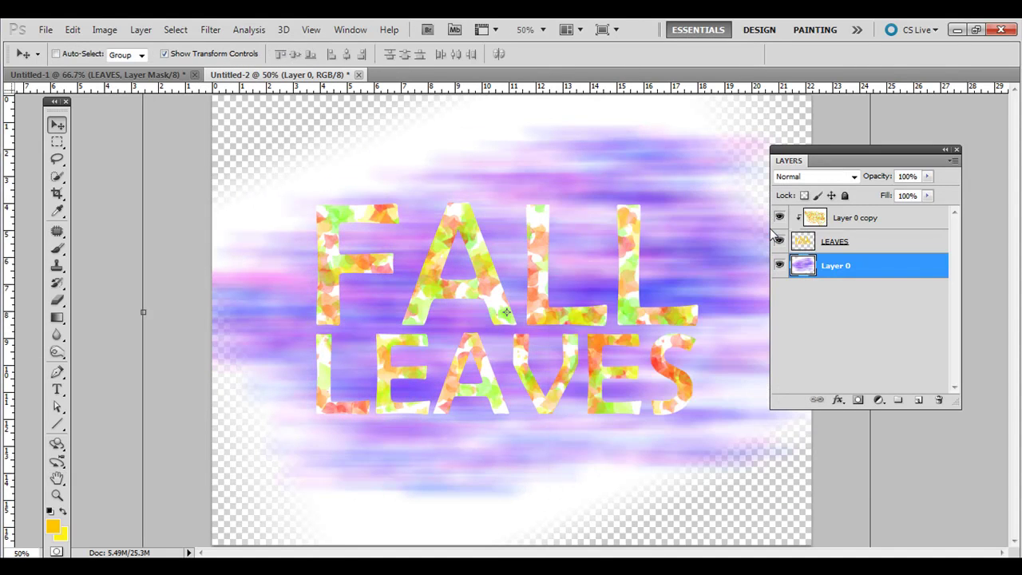
Step: Create a new empty layer and drag it below Layer 0 to the bottom of the stack
{"action": "left_click", "coordinate": [57, 141]}
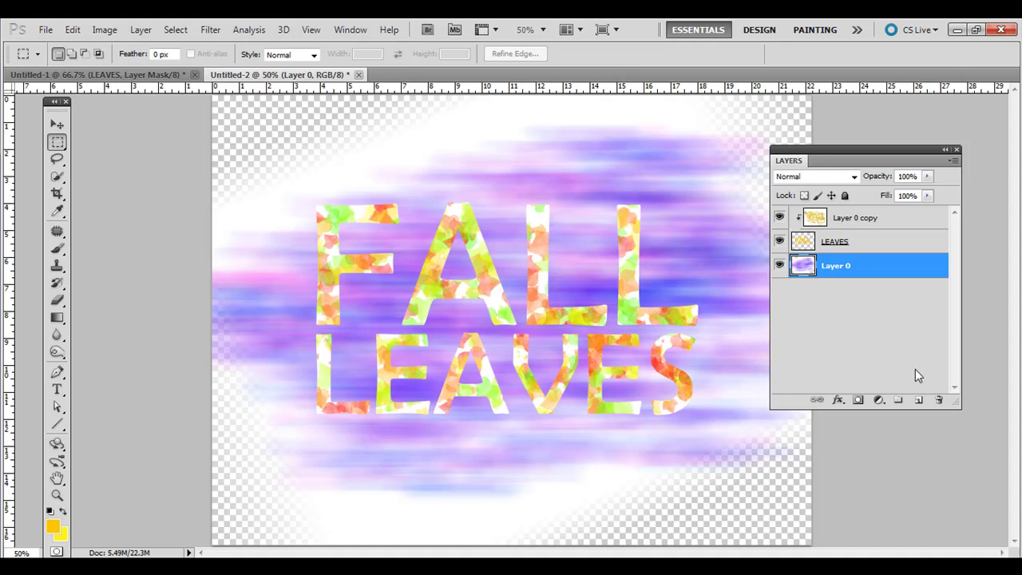
{"action": "left_click", "coordinate": [917, 401]}
{"action": "left_click_drag", "start_coordinate": [803, 266], "coordinate": [799, 335]}
Step: Set the foreground colour to white and fill the new bottom layer with it
{"action": "left_click", "coordinate": [52, 527]}
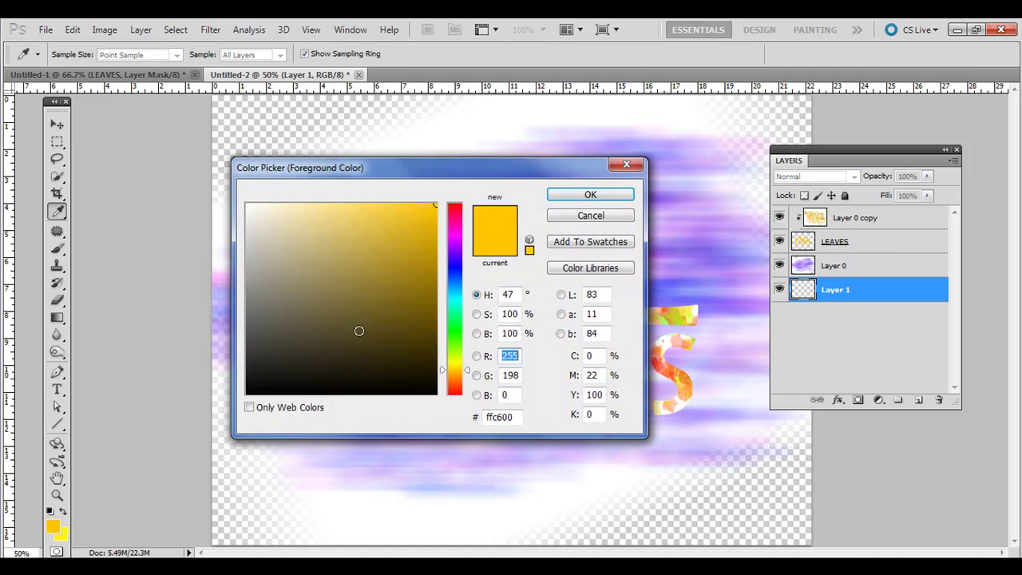
{"action": "left_click", "coordinate": [247, 205]}
{"action": "left_click", "coordinate": [584, 195]}
{"action": "key", "text": "m"}
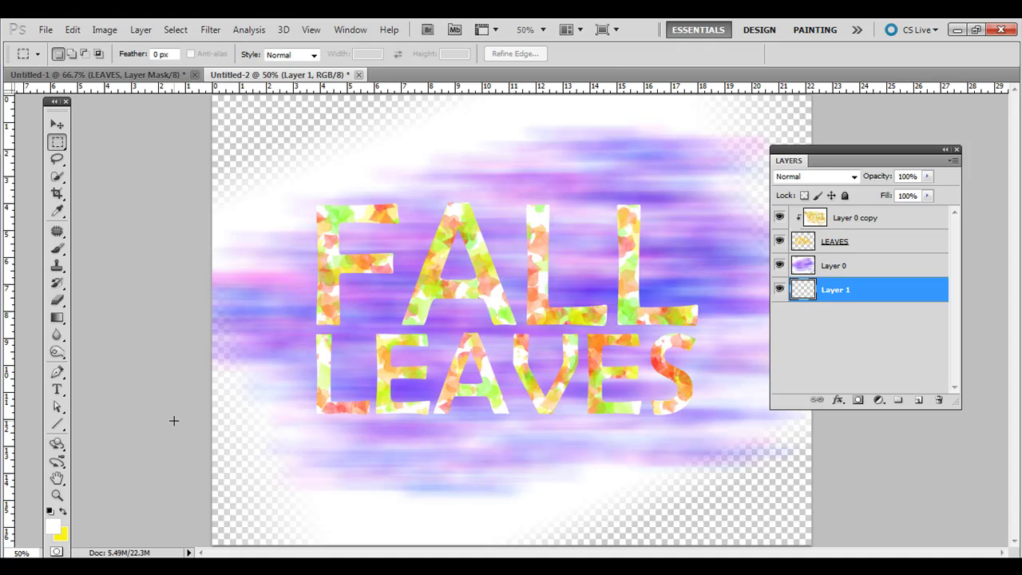
{"action": "key", "text": "alt+BackSpace"}
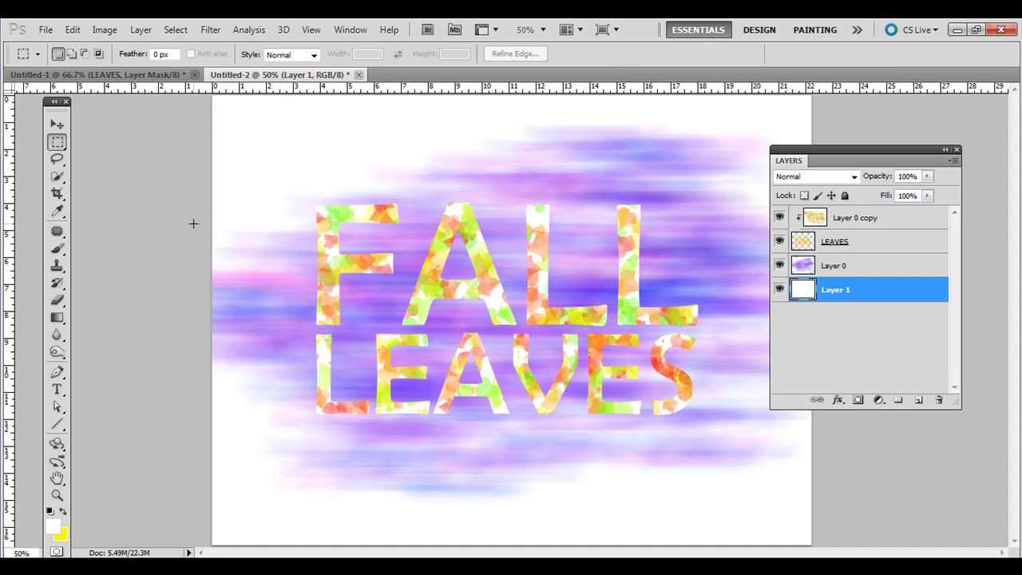
Step: Compare the Untitled-1 and Untitled-2 documents, ending on the Untitled-1 blue-purple leaf version
{"action": "left_click", "coordinate": [151, 74]}
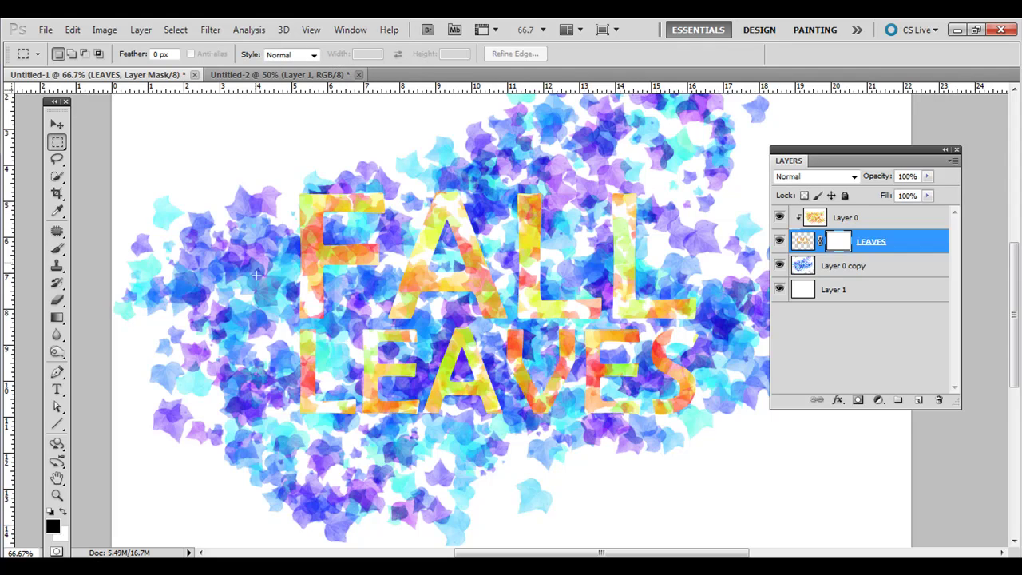
{"action": "left_click", "coordinate": [298, 76]}
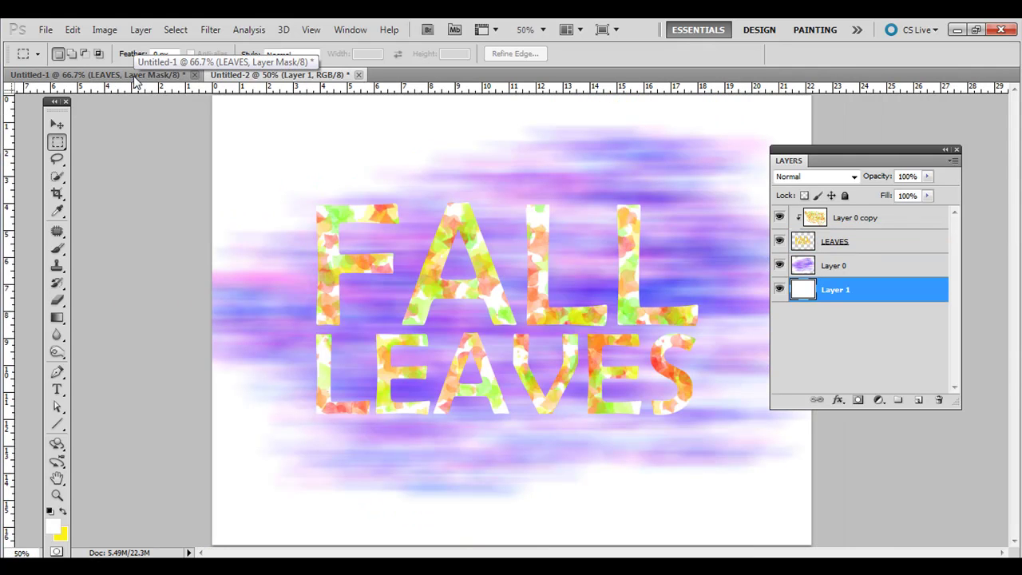
{"action": "left_click", "coordinate": [135, 75]}
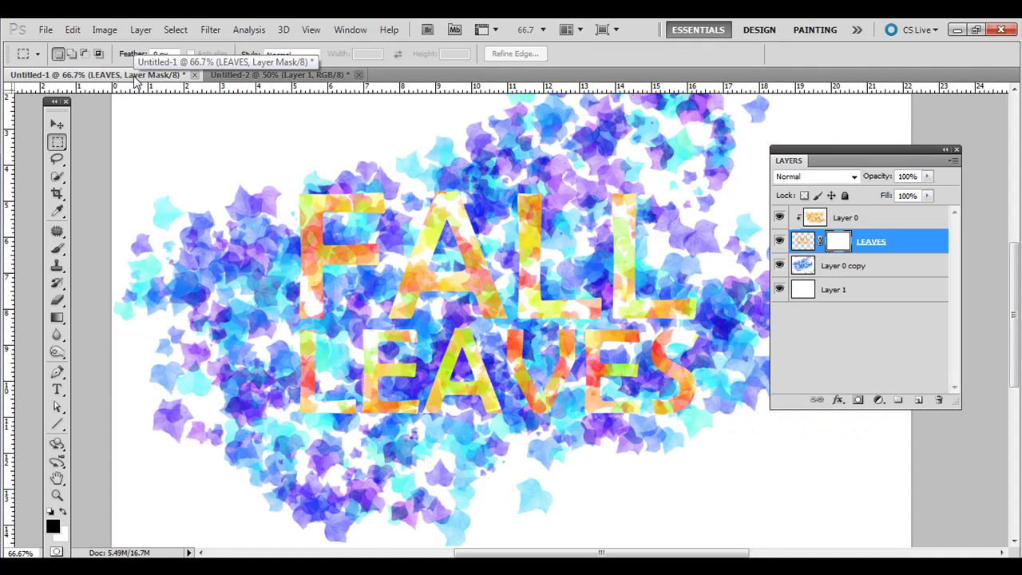